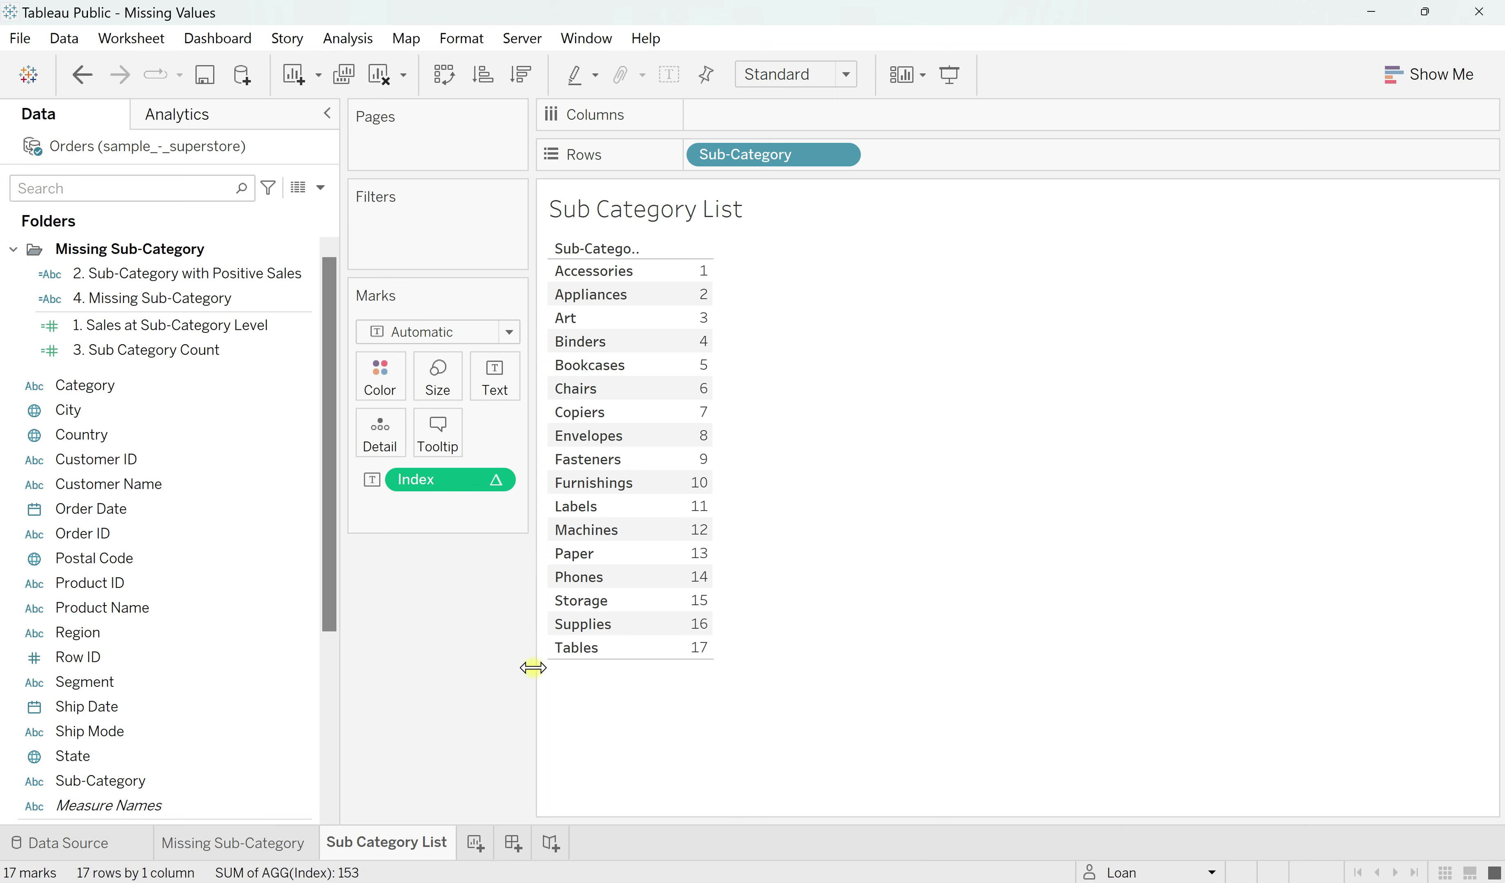
# - Switch to the Missing Sub-Category worksheet
pyautogui.click(213, 843)
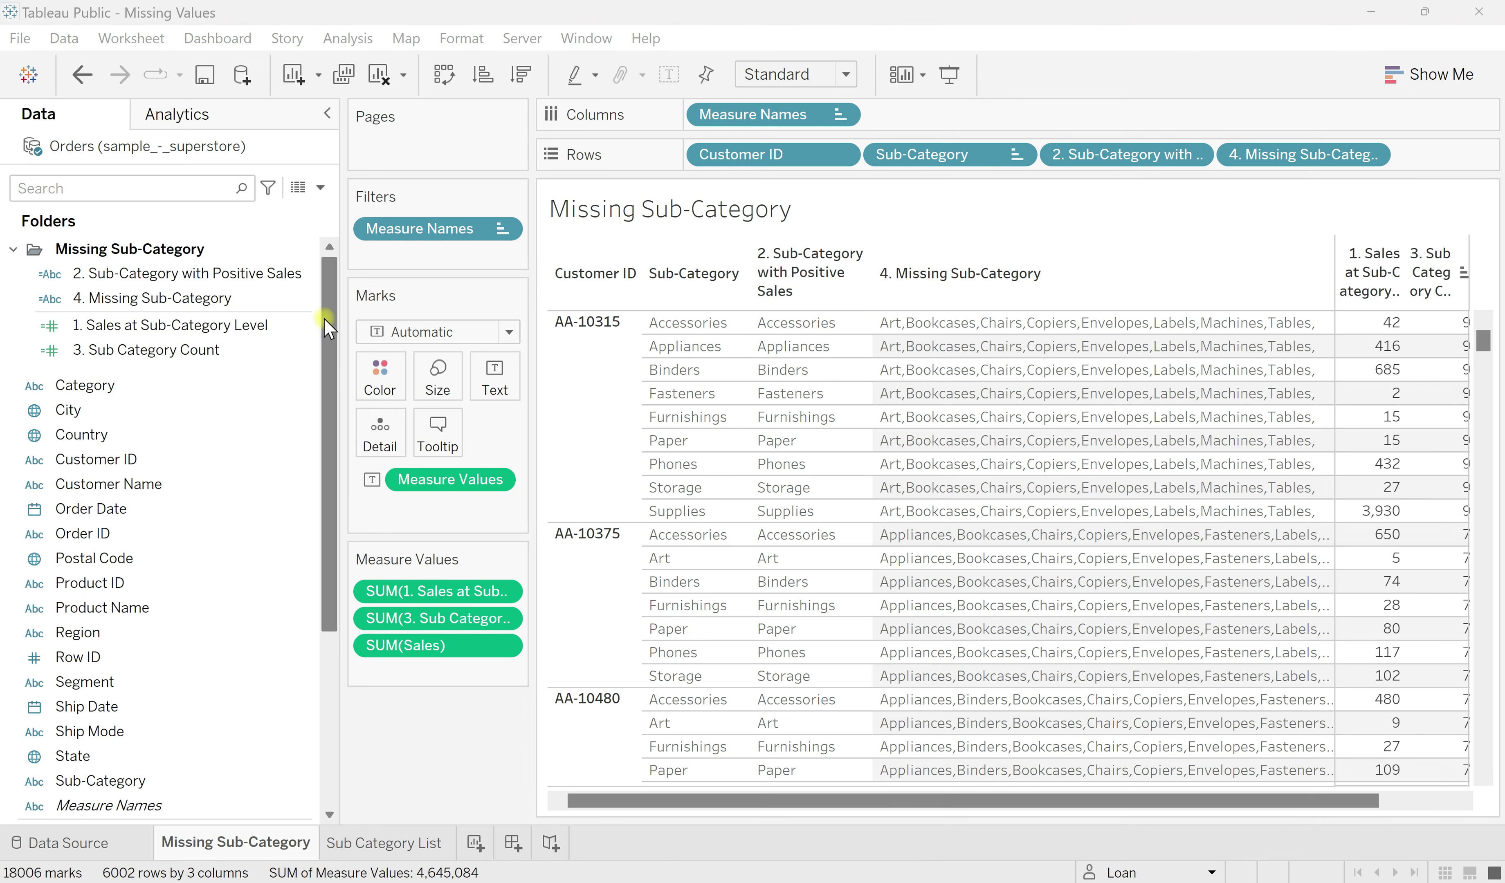
pyautogui.click(293, 275)
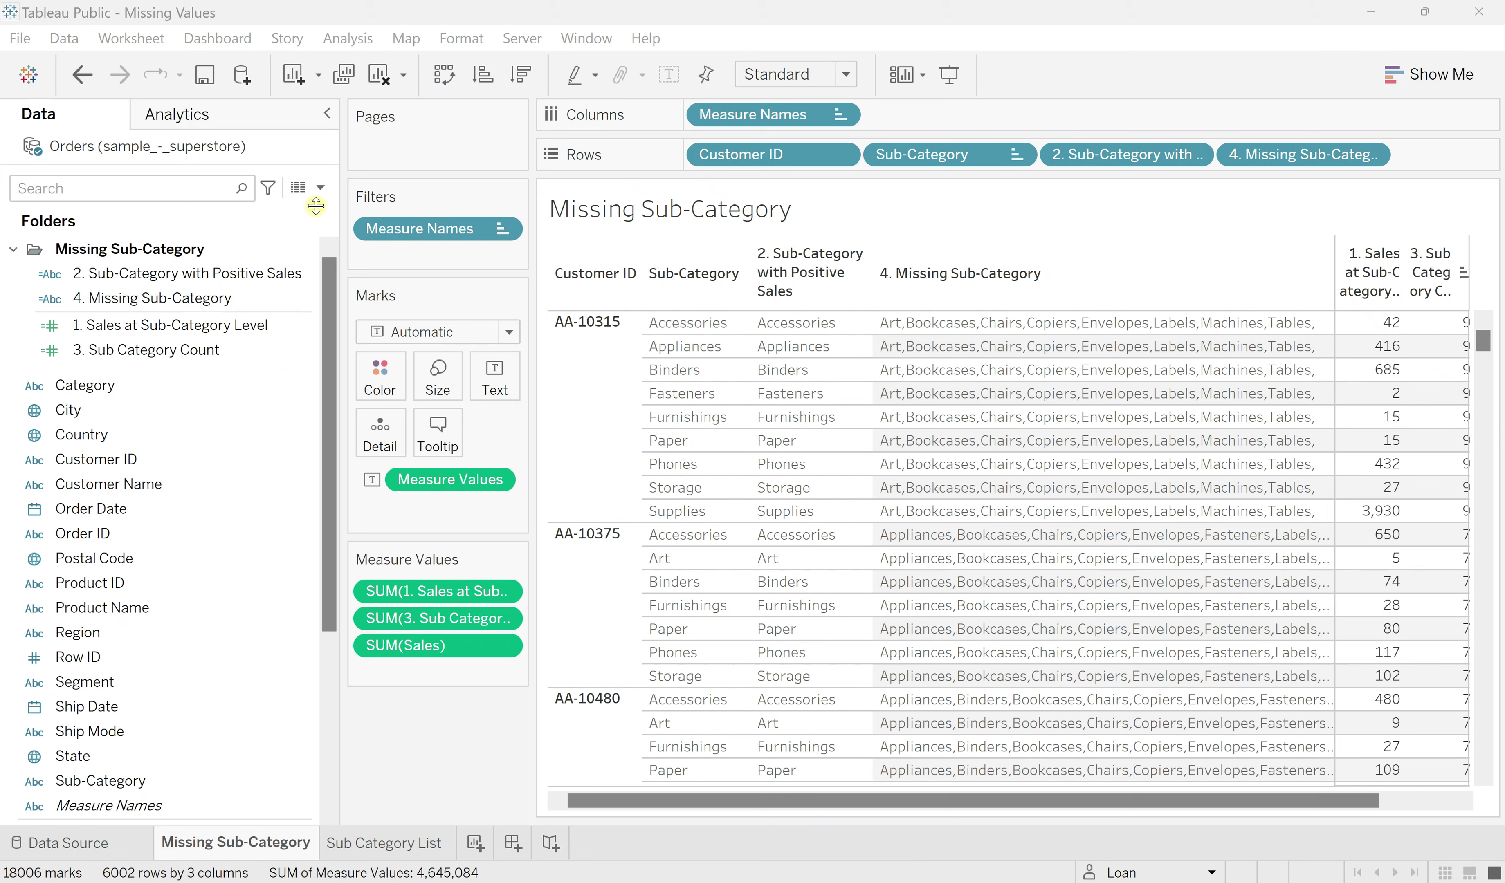
pyautogui.click(319, 187)
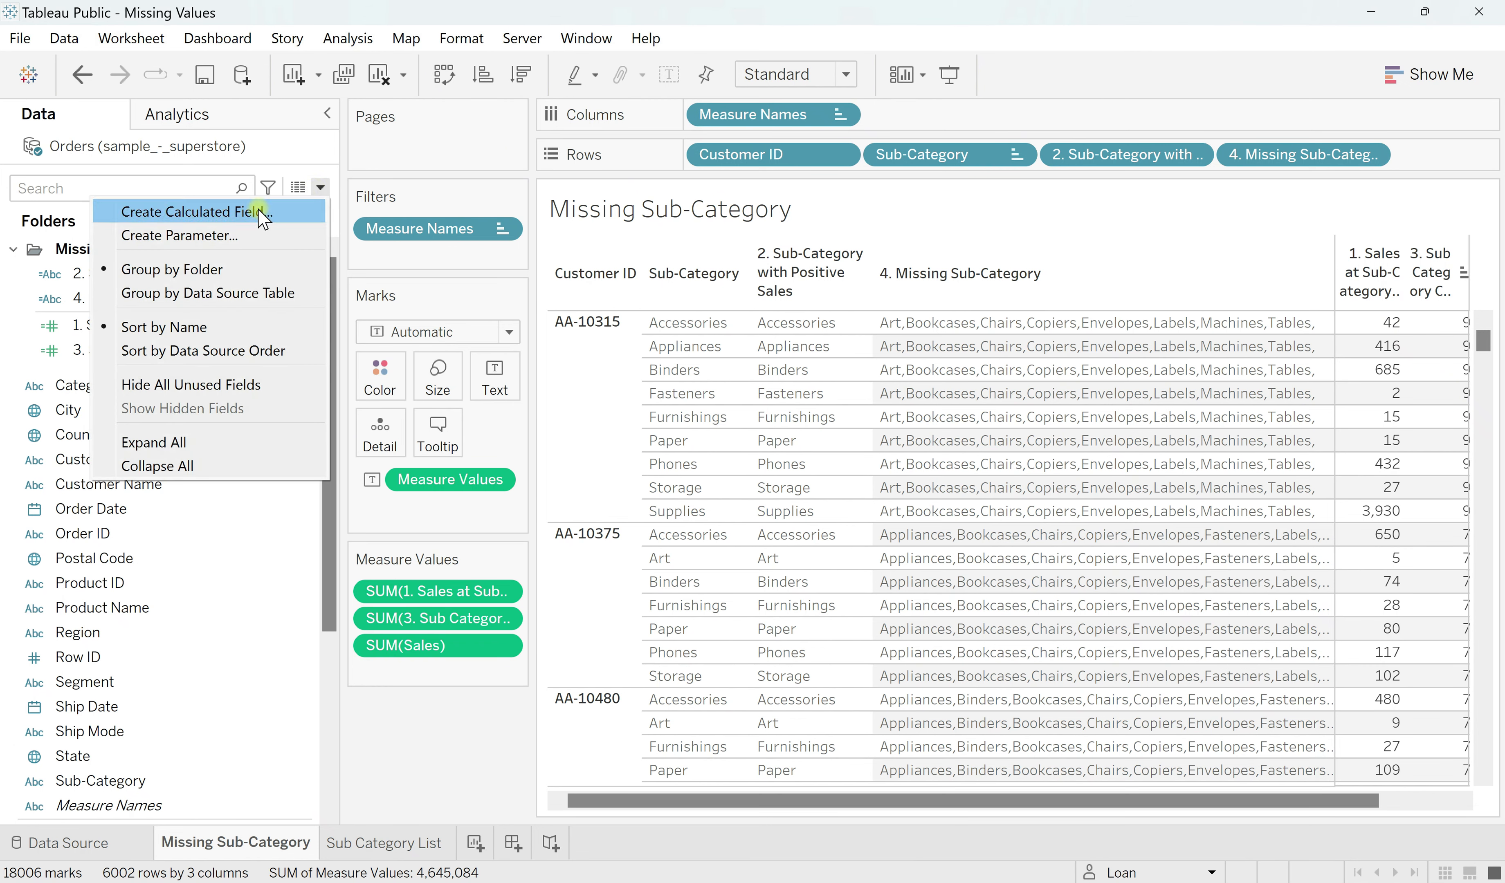
pyautogui.click(266, 534)
# - Review the formula of the calculated field 1. Sales at Sub-Category Level and close its editor
pyautogui.rightClick(181, 329)
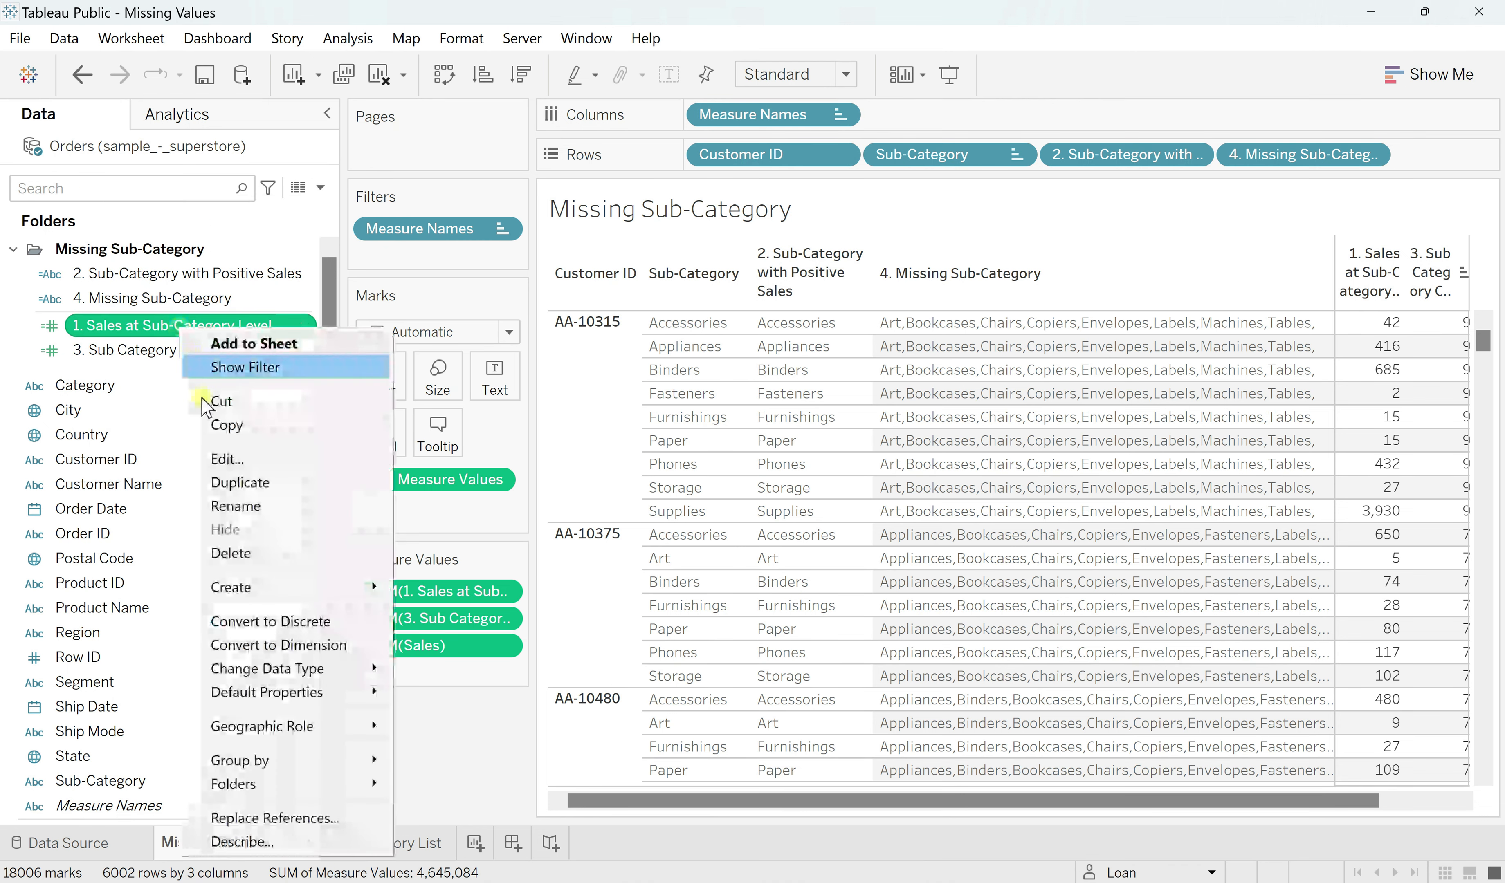
pyautogui.click(225, 456)
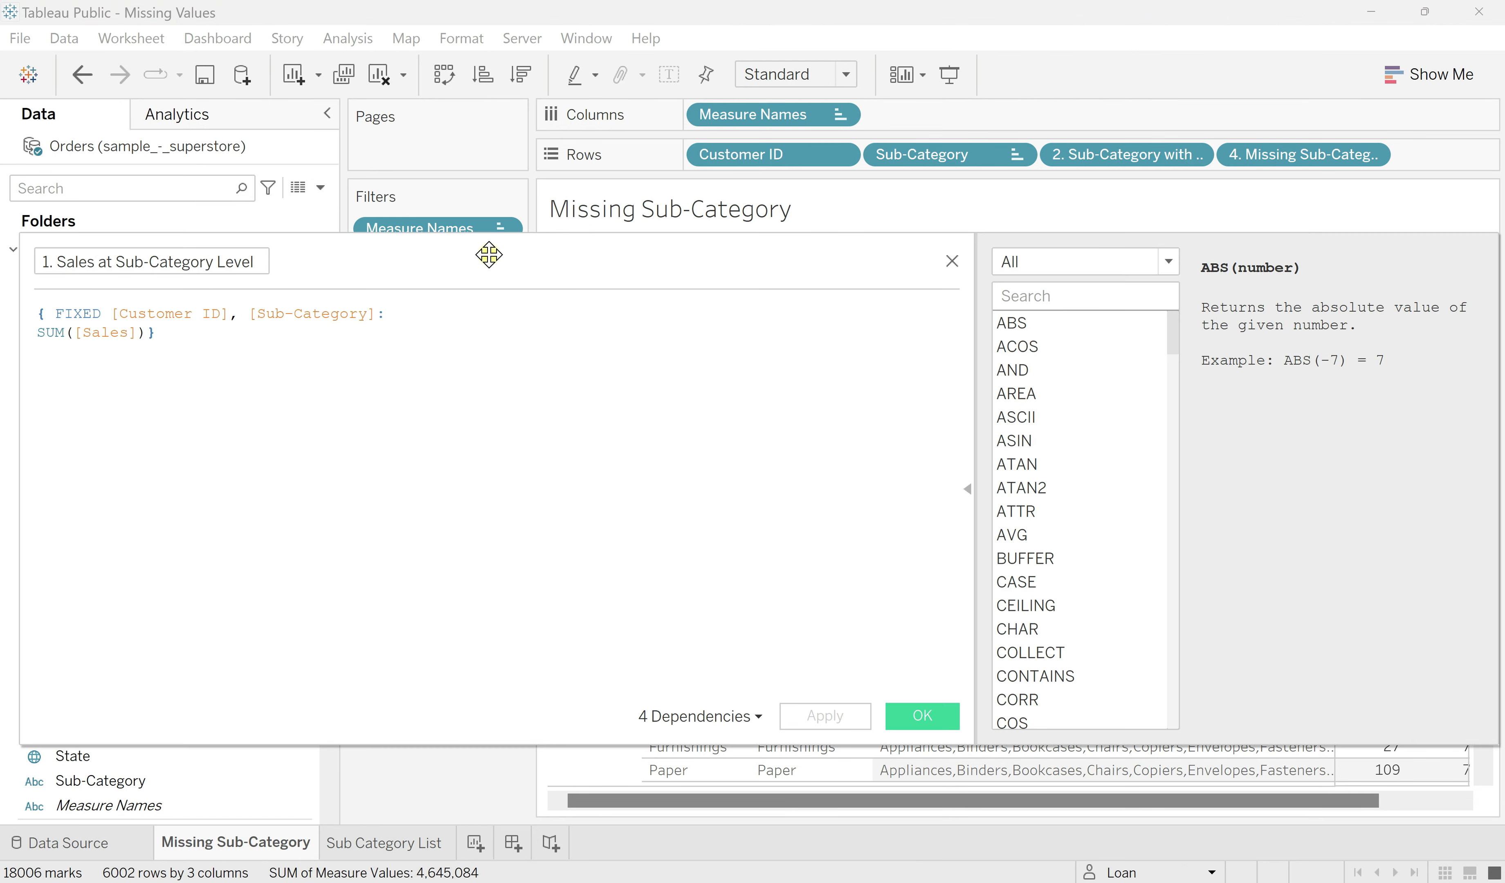
pyautogui.moveTo(487, 252); pyautogui.dragTo(588, 384)
pyautogui.click(357, 447)
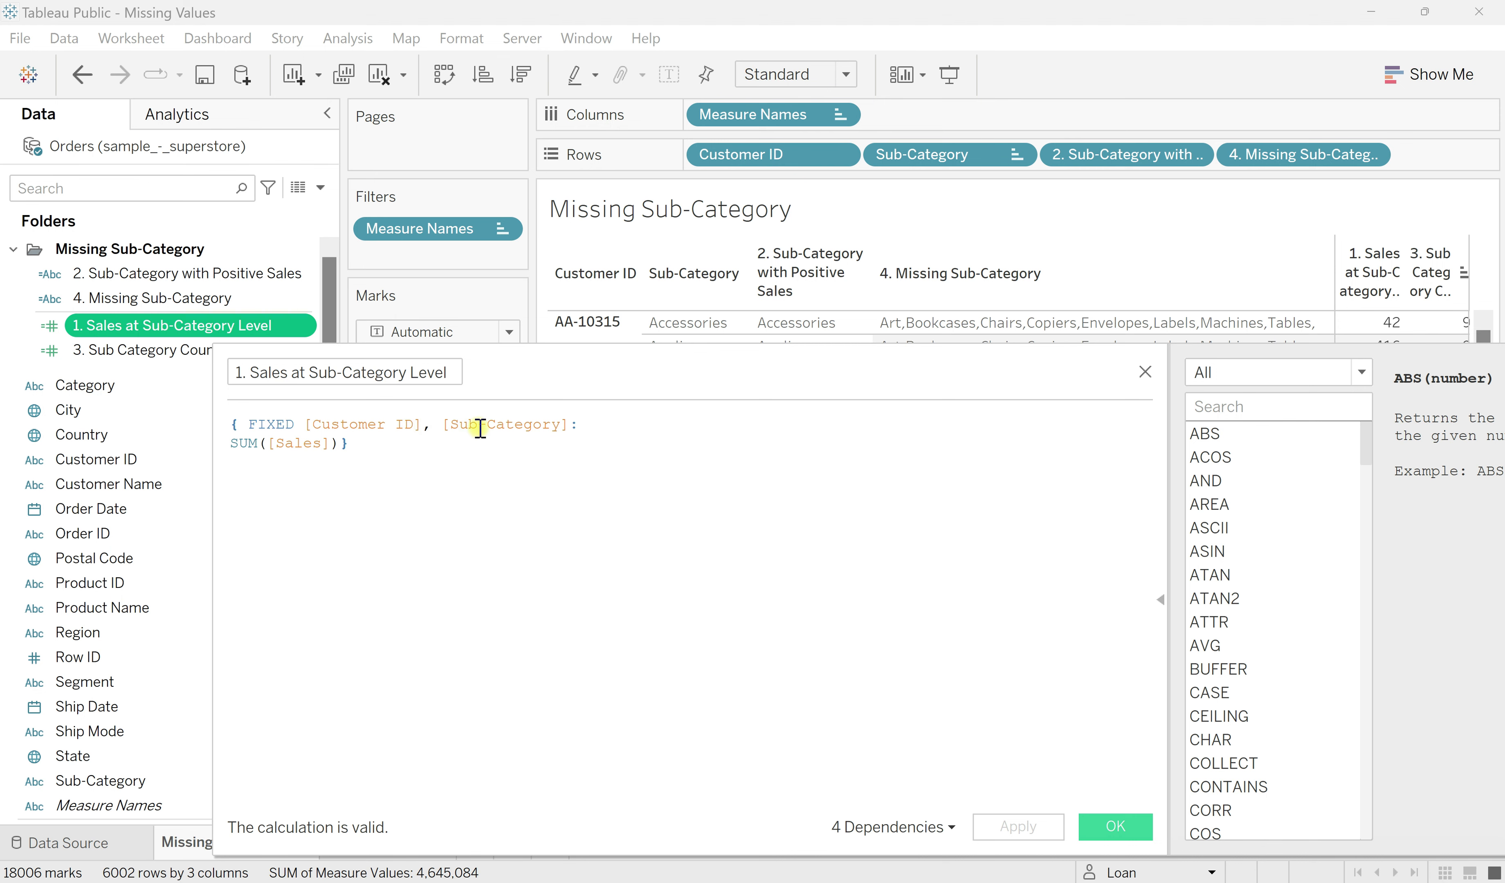
pyautogui.moveTo(595, 381); pyautogui.dragTo(560, 308)
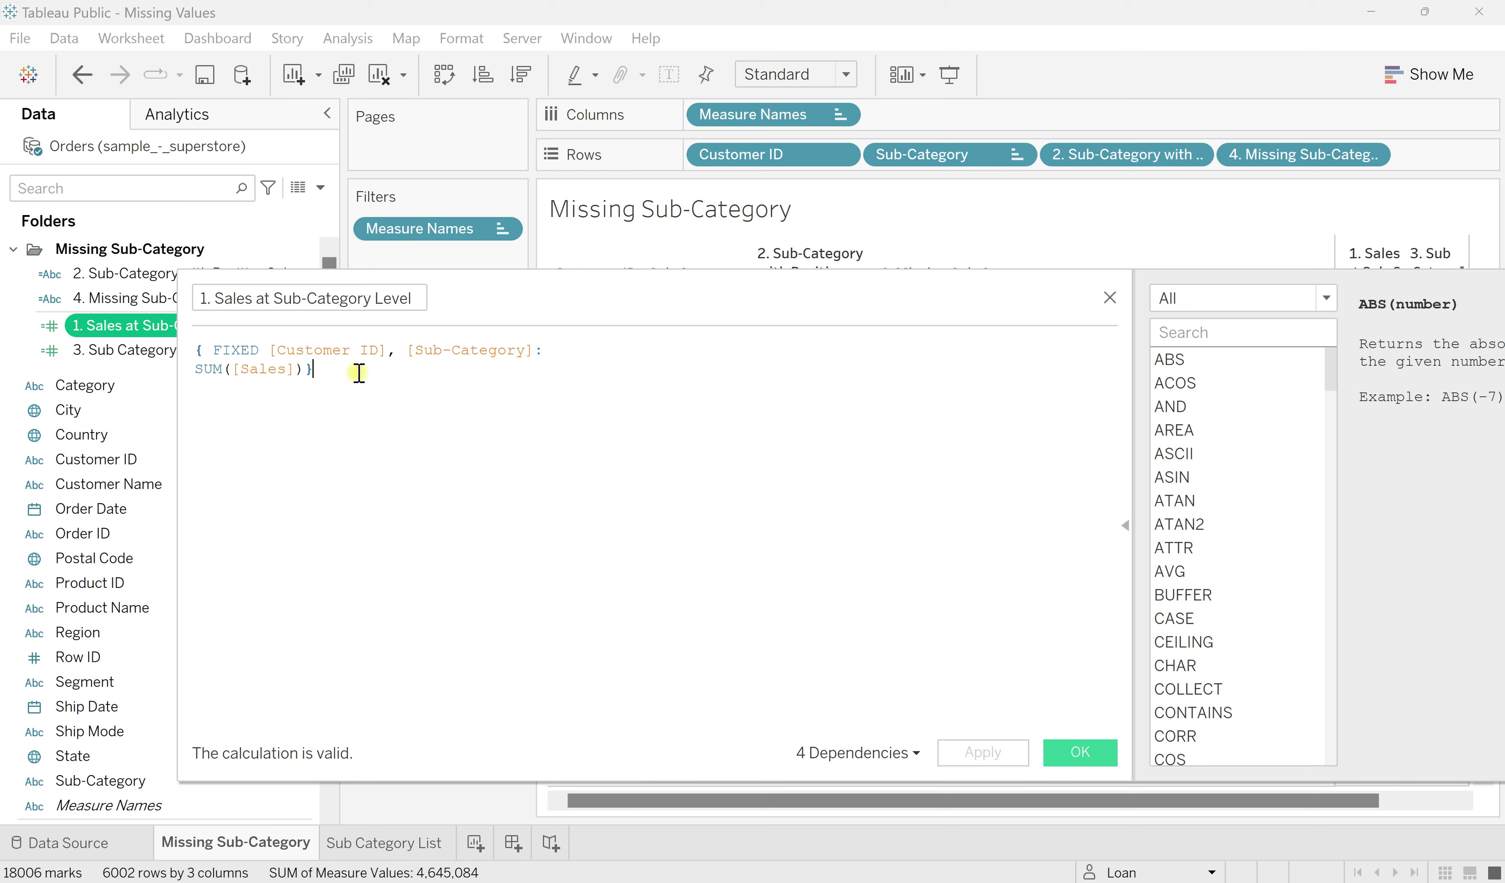
pyautogui.click(1076, 752)
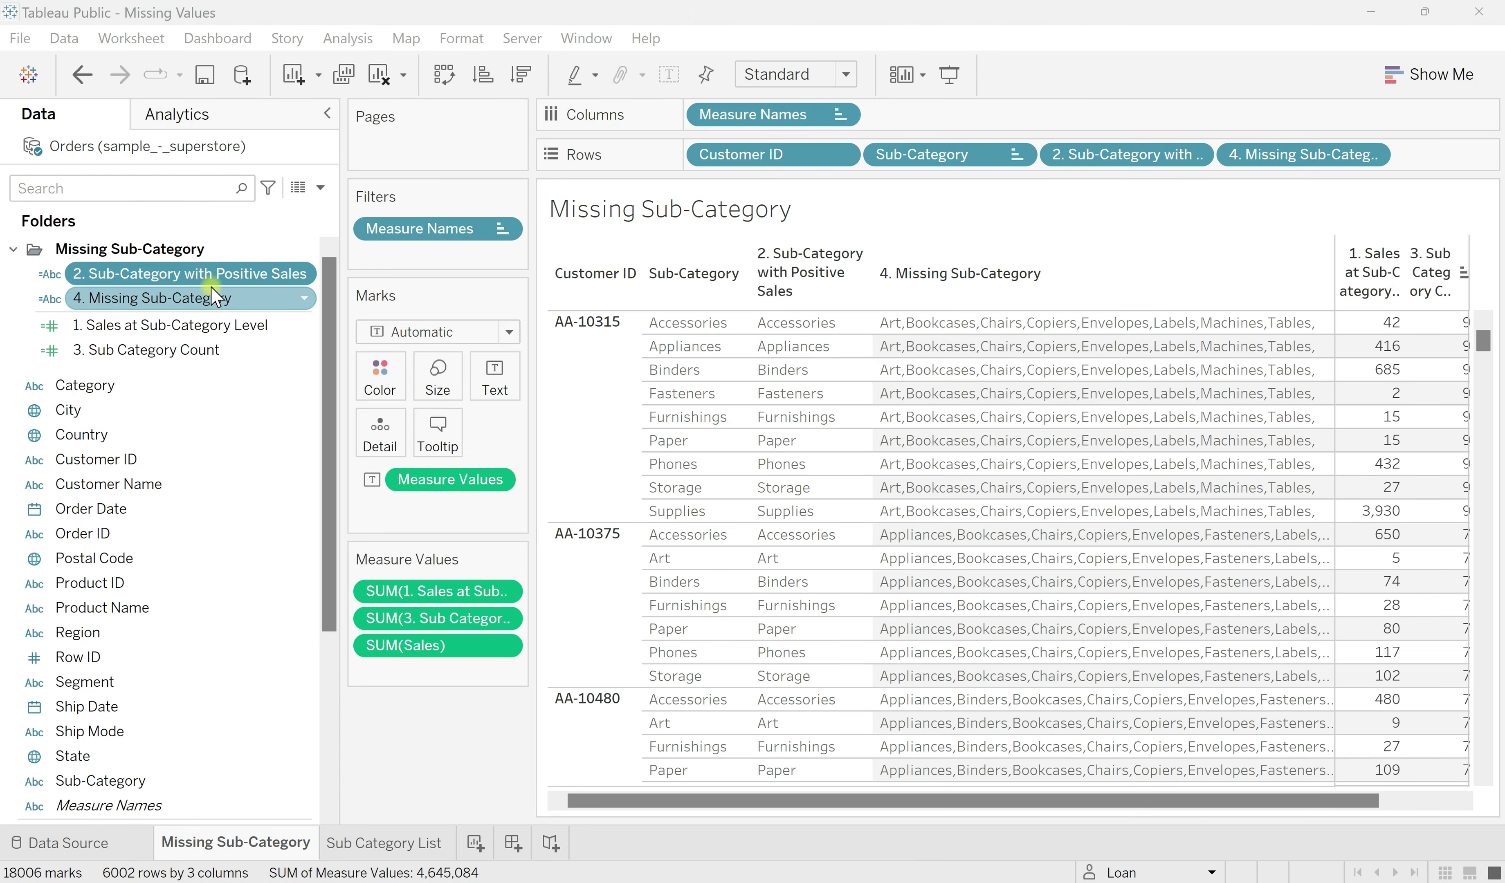
# - Review the formula of the calculated field 2. Sub-Category with Positive Sales and close its editor
pyautogui.rightClick(305, 276)
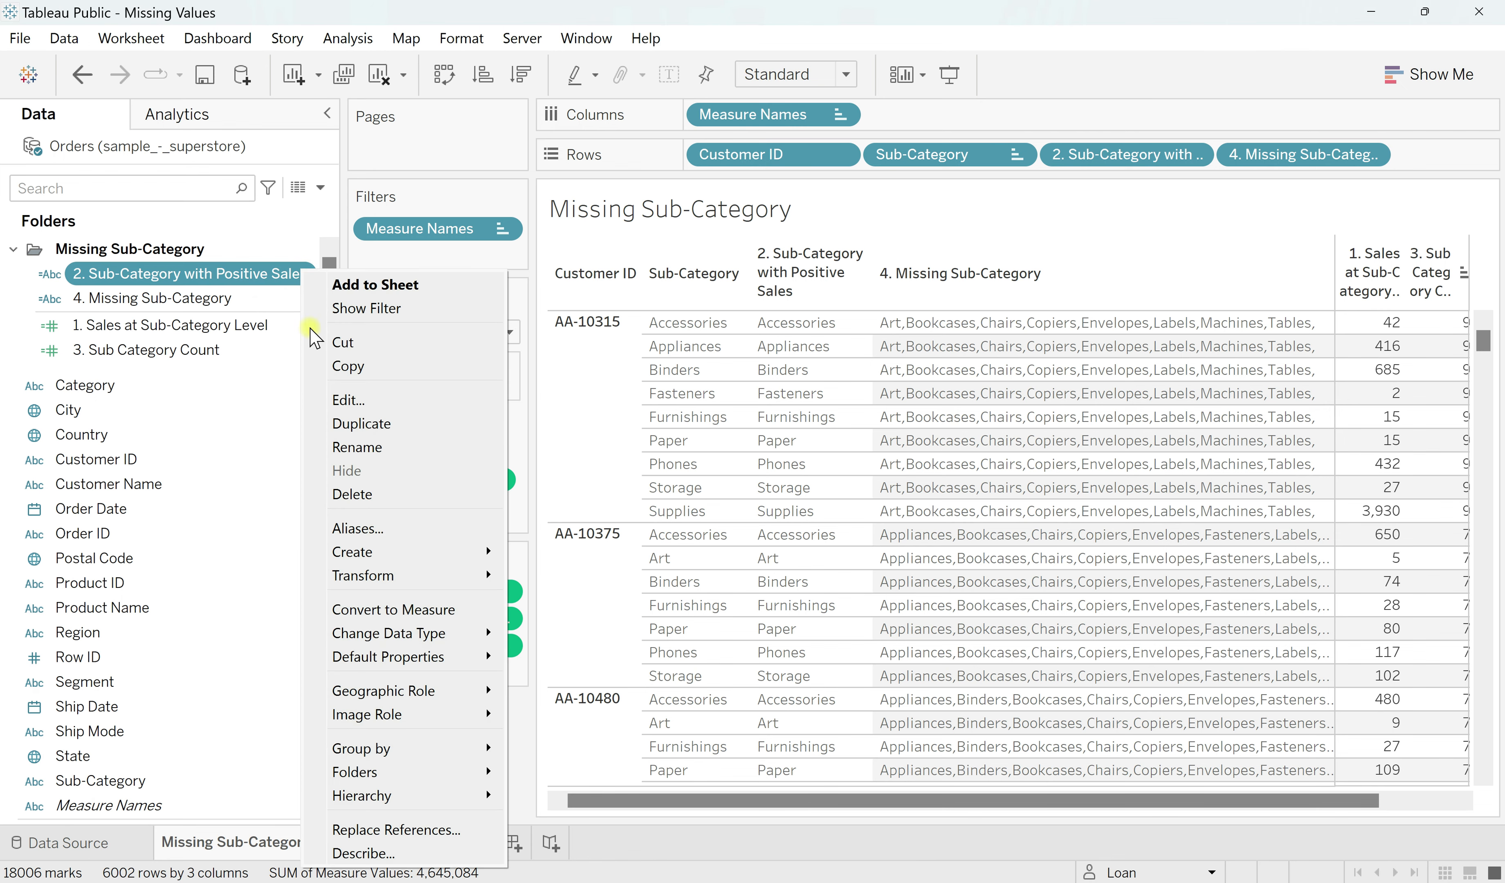
pyautogui.click(351, 403)
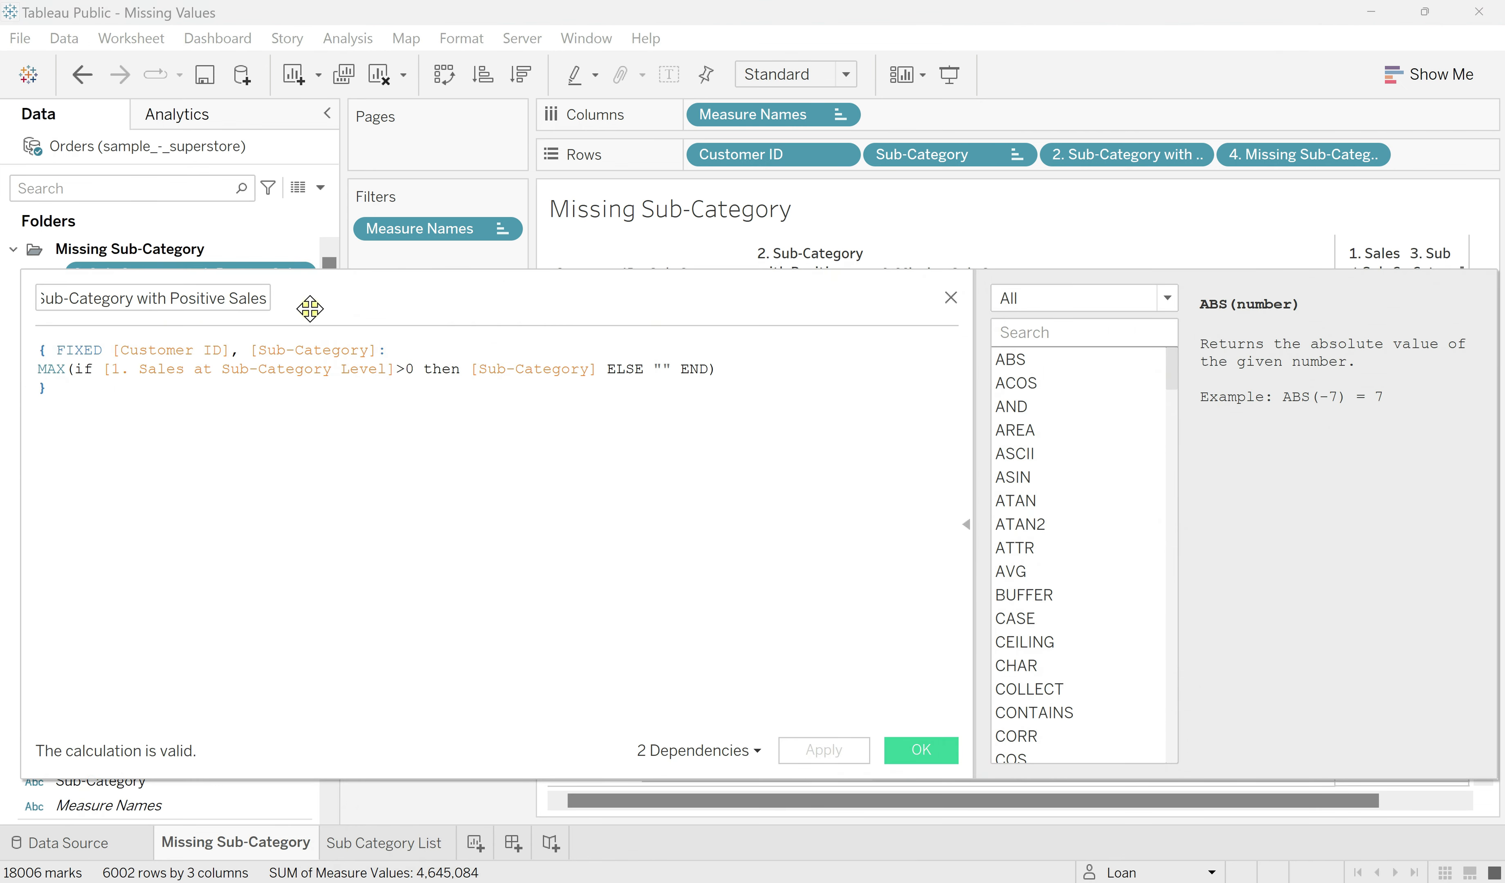
pyautogui.moveTo(310, 305); pyautogui.dragTo(485, 330)
pyautogui.click(345, 450)
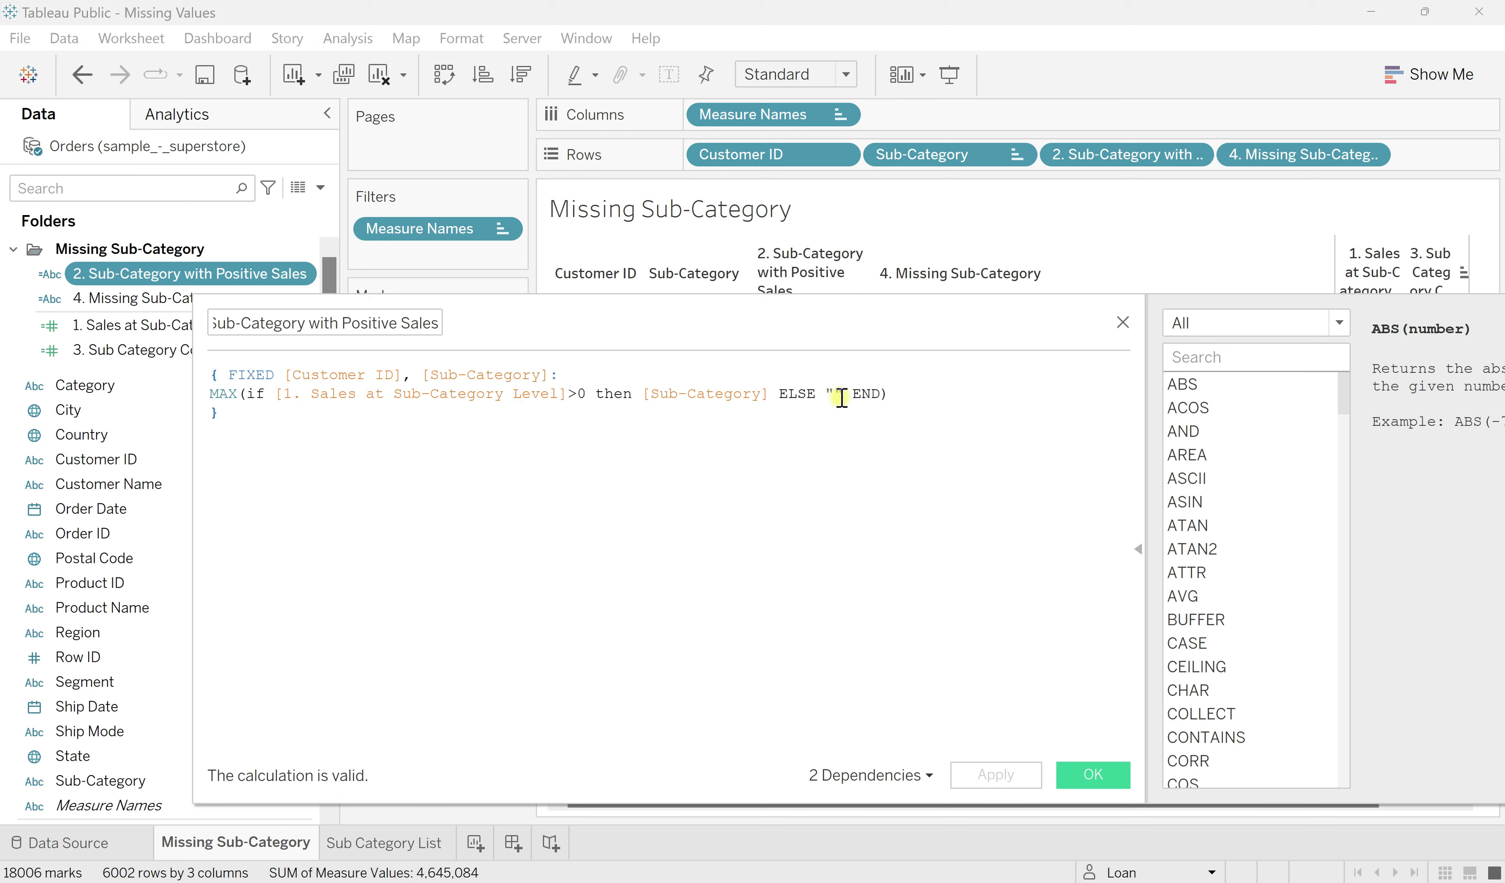
pyautogui.click(1089, 775)
# - Review the formula of the calculated field 3. Sub Category Count and close its editor
pyautogui.click(313, 348)
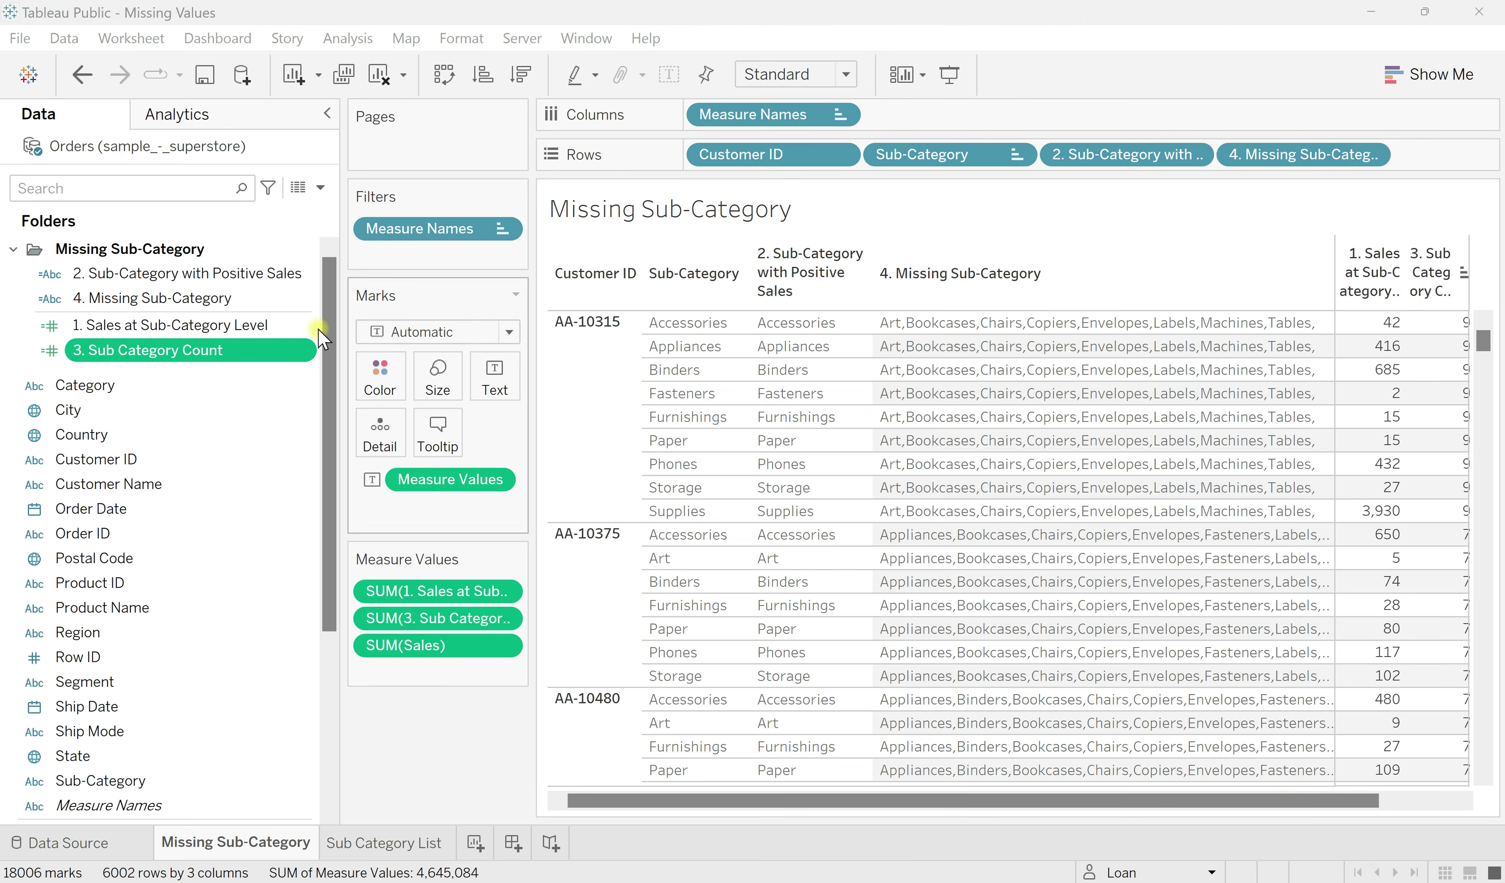
pyautogui.click(175, 350)
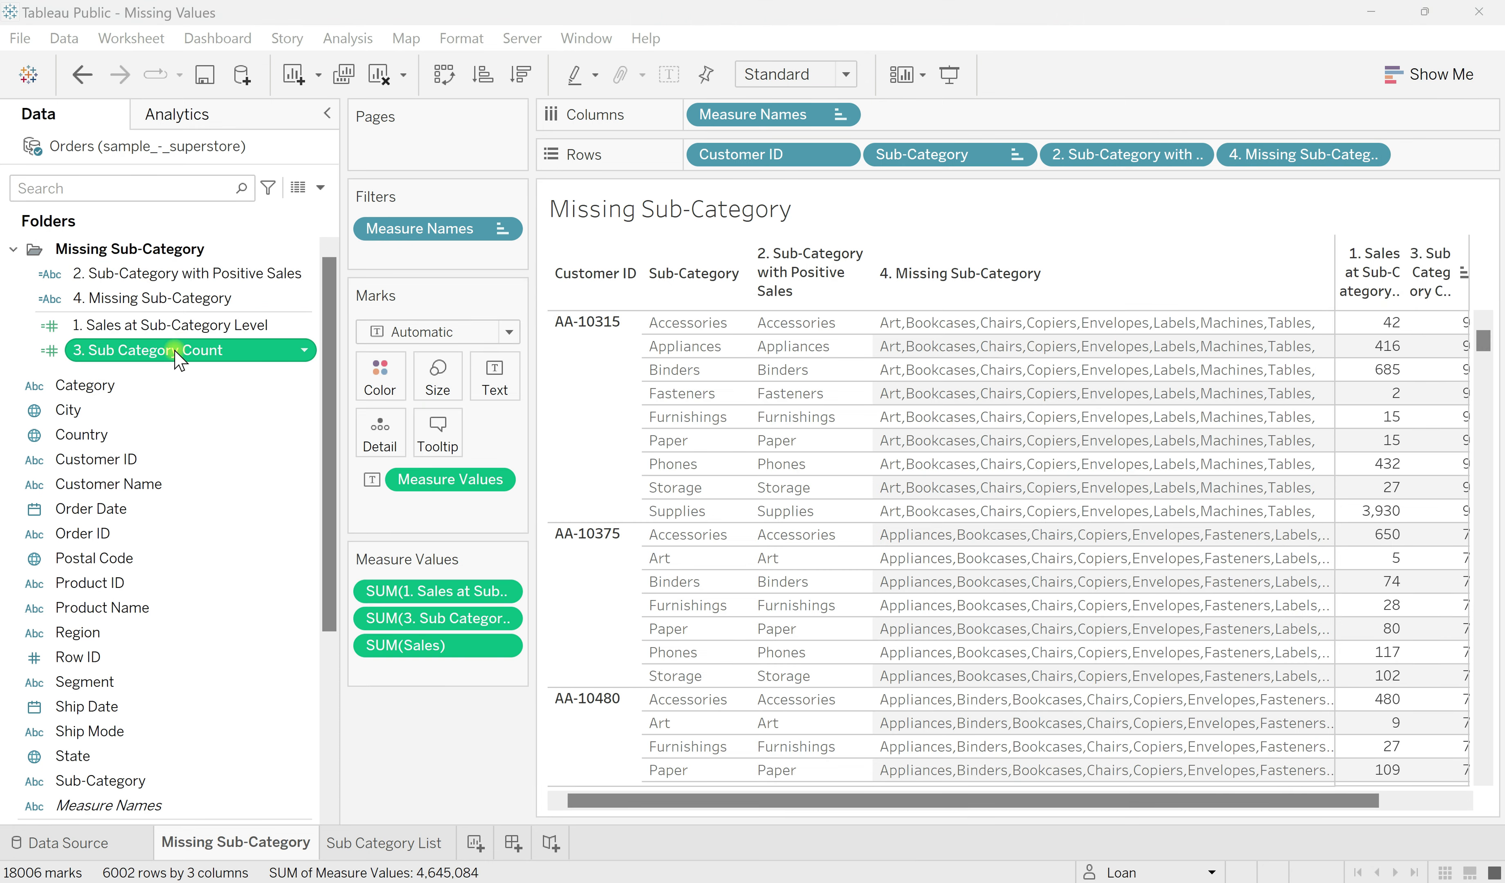
pyautogui.rightClick(175, 351)
pyautogui.click(213, 482)
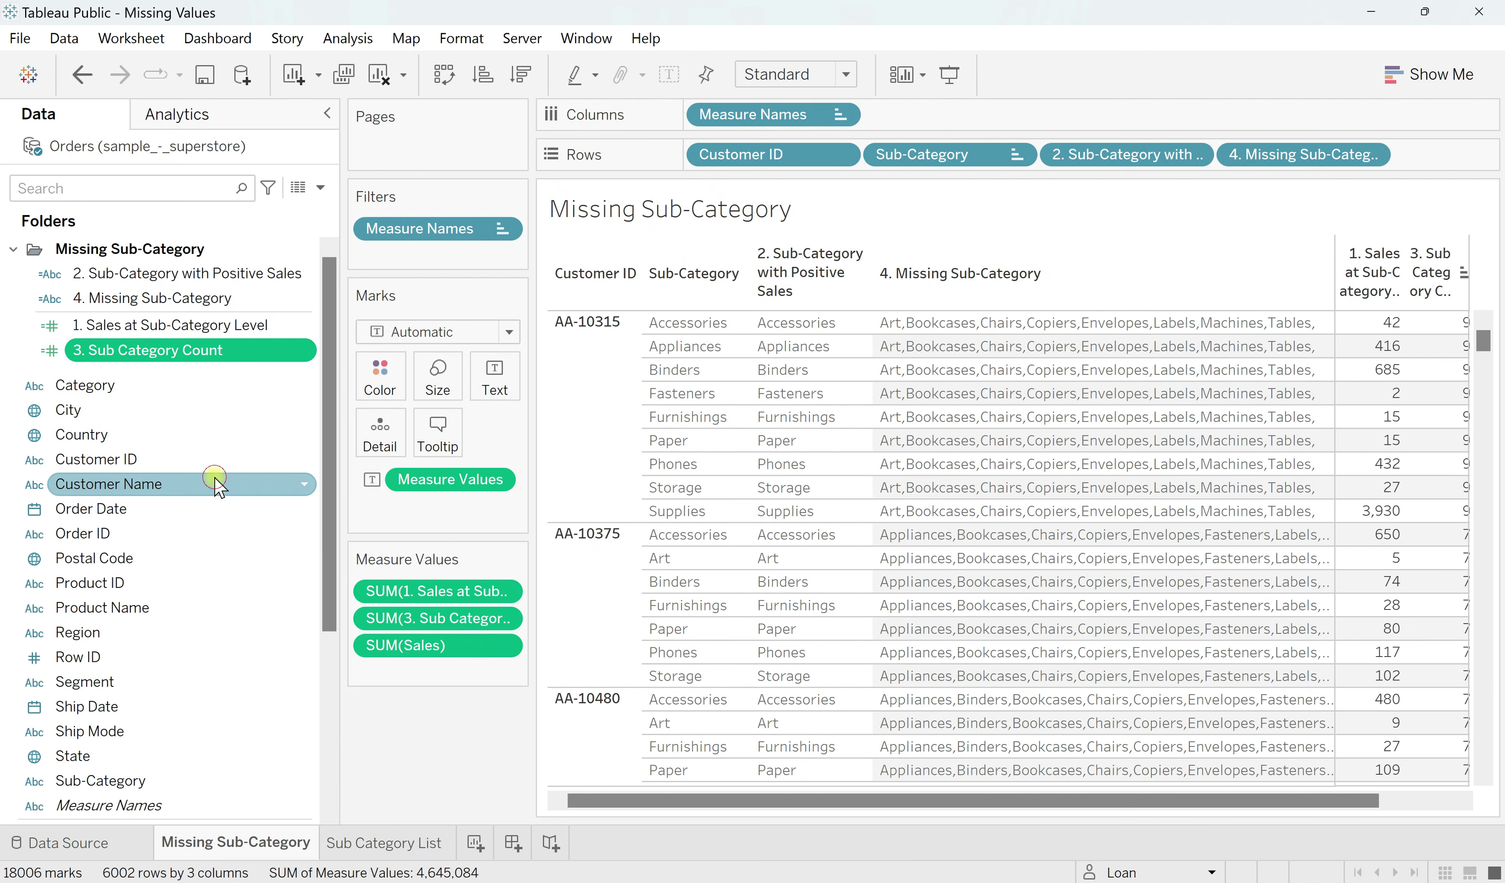
pyautogui.moveTo(349, 318); pyautogui.dragTo(404, 334)
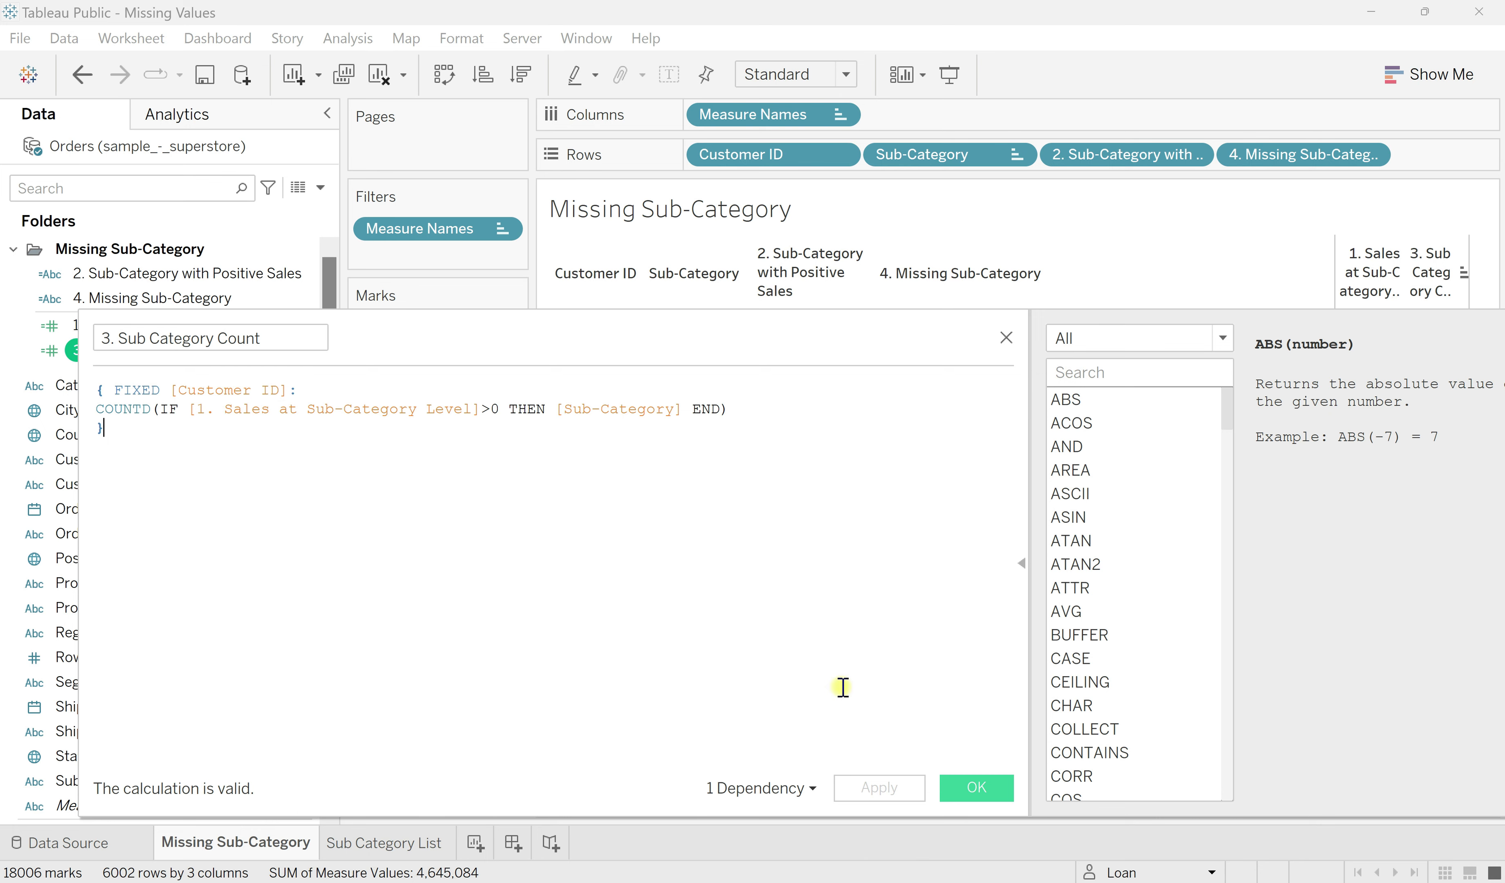
pyautogui.click(967, 789)
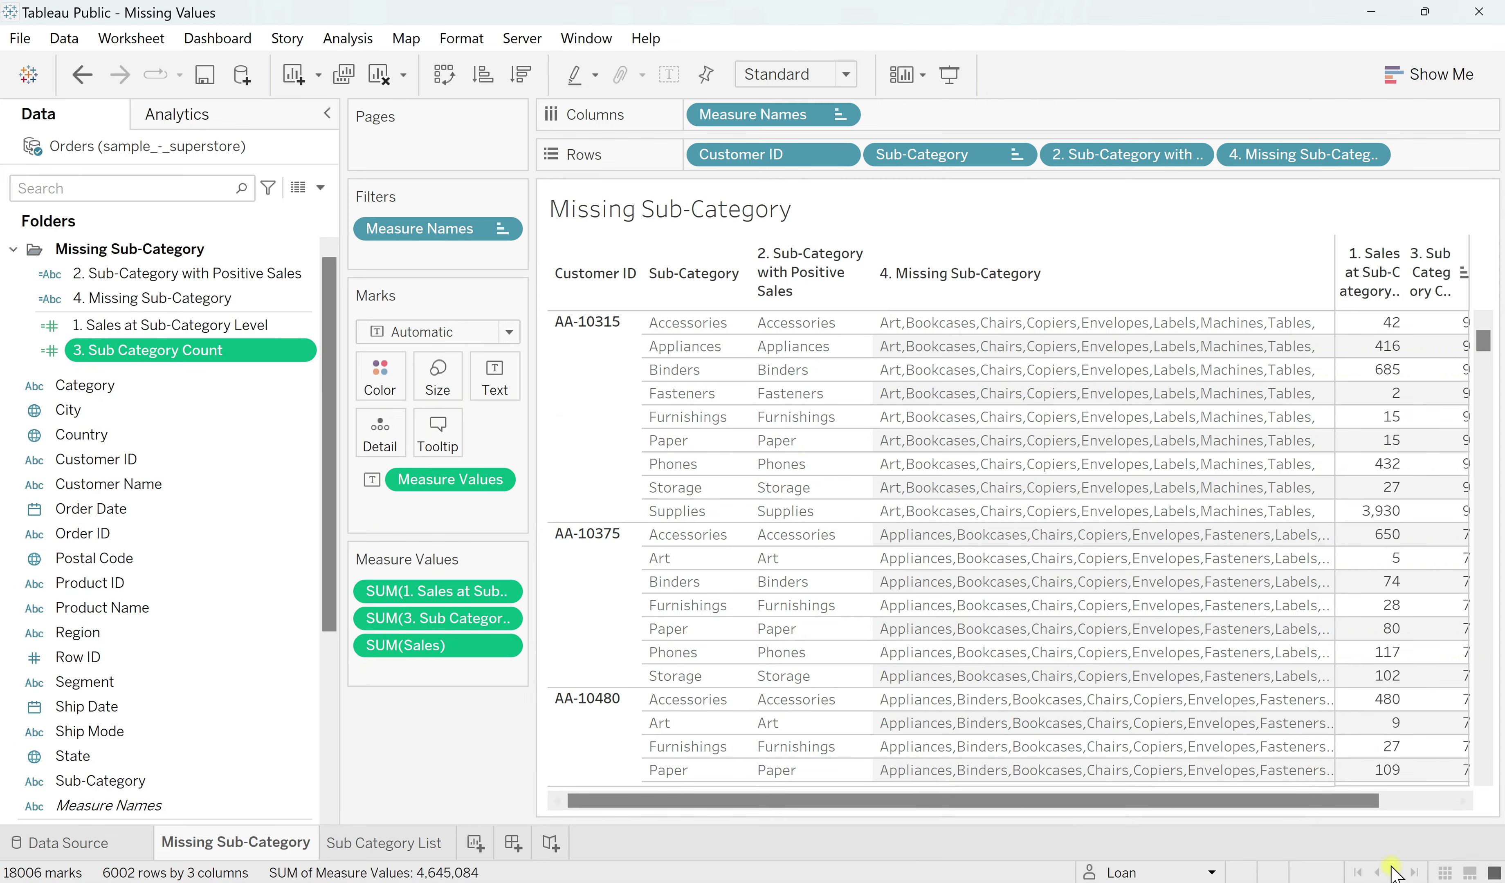
# - Open the 4. Missing Sub-Category formula and compare its entries with the list on the Sub Category List worksheet
pyautogui.click(107, 303)
pyautogui.rightClick(107, 303)
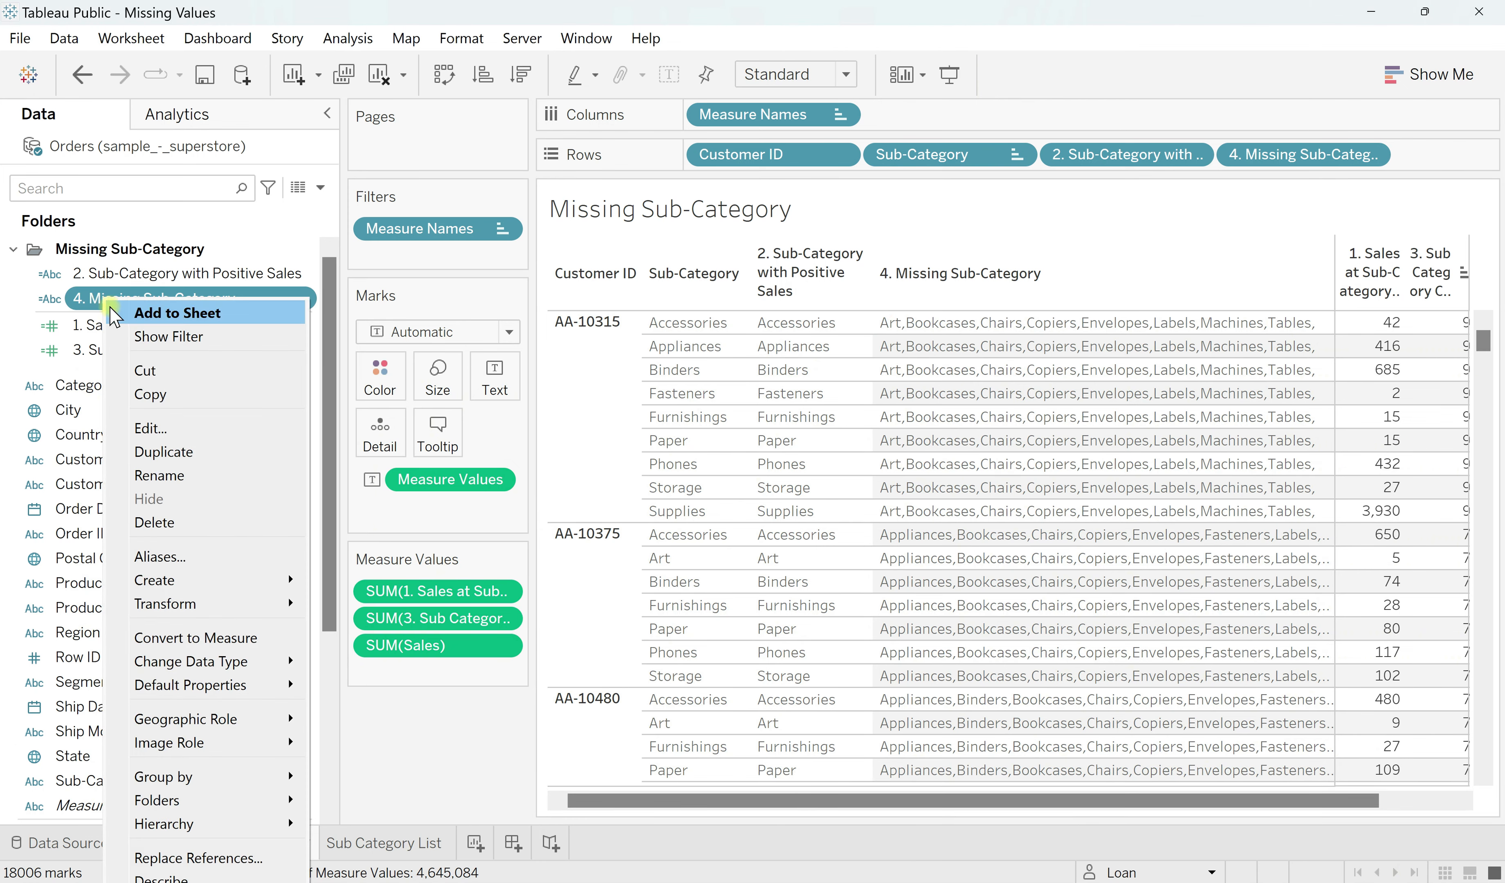
pyautogui.click(165, 427)
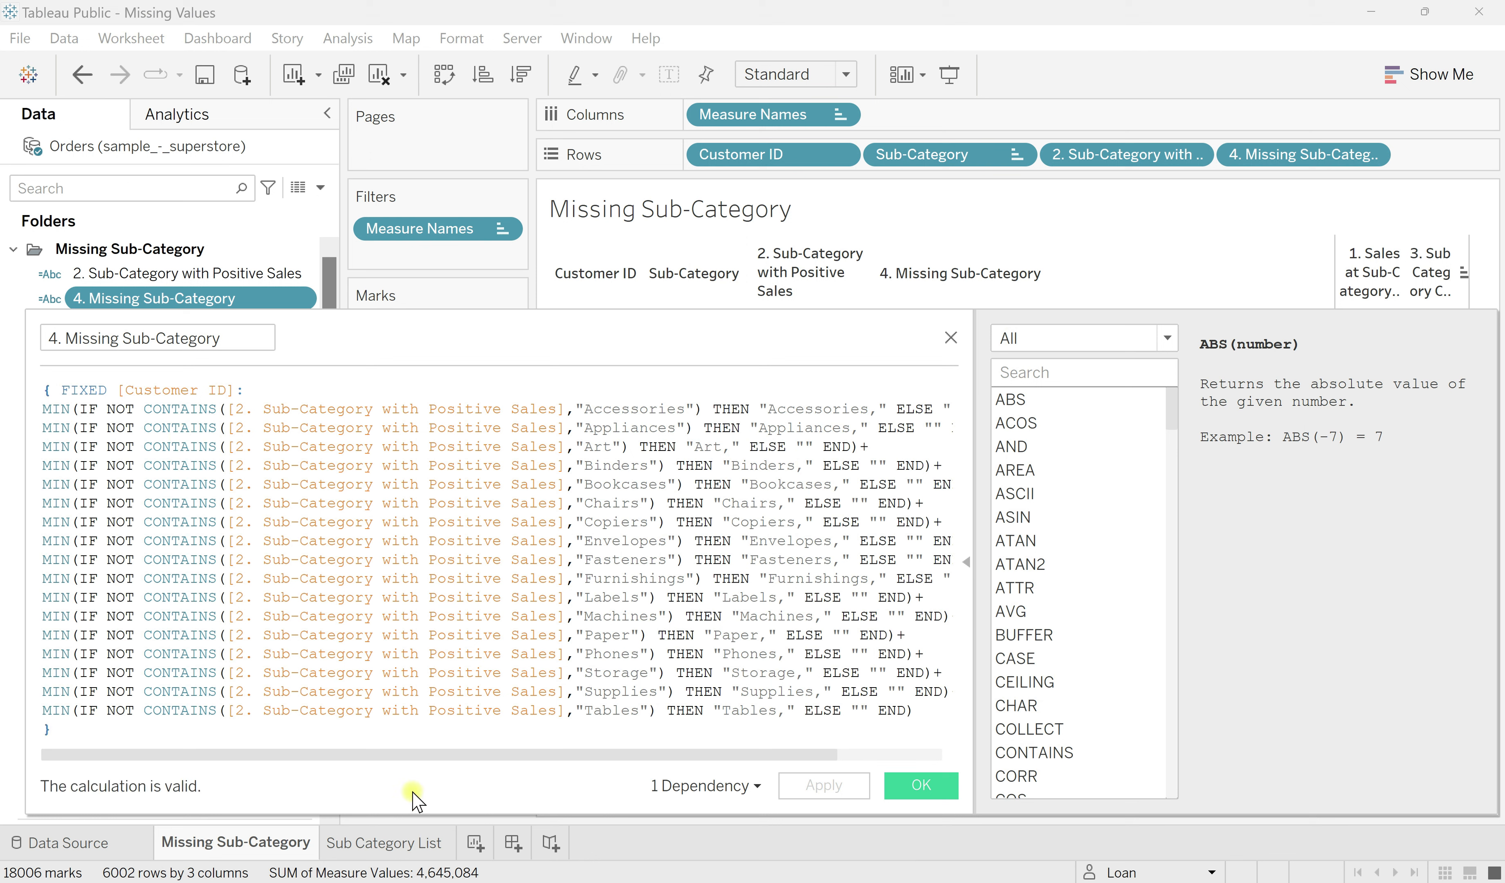
pyautogui.moveTo(394, 754); pyautogui.dragTo(380, 756)
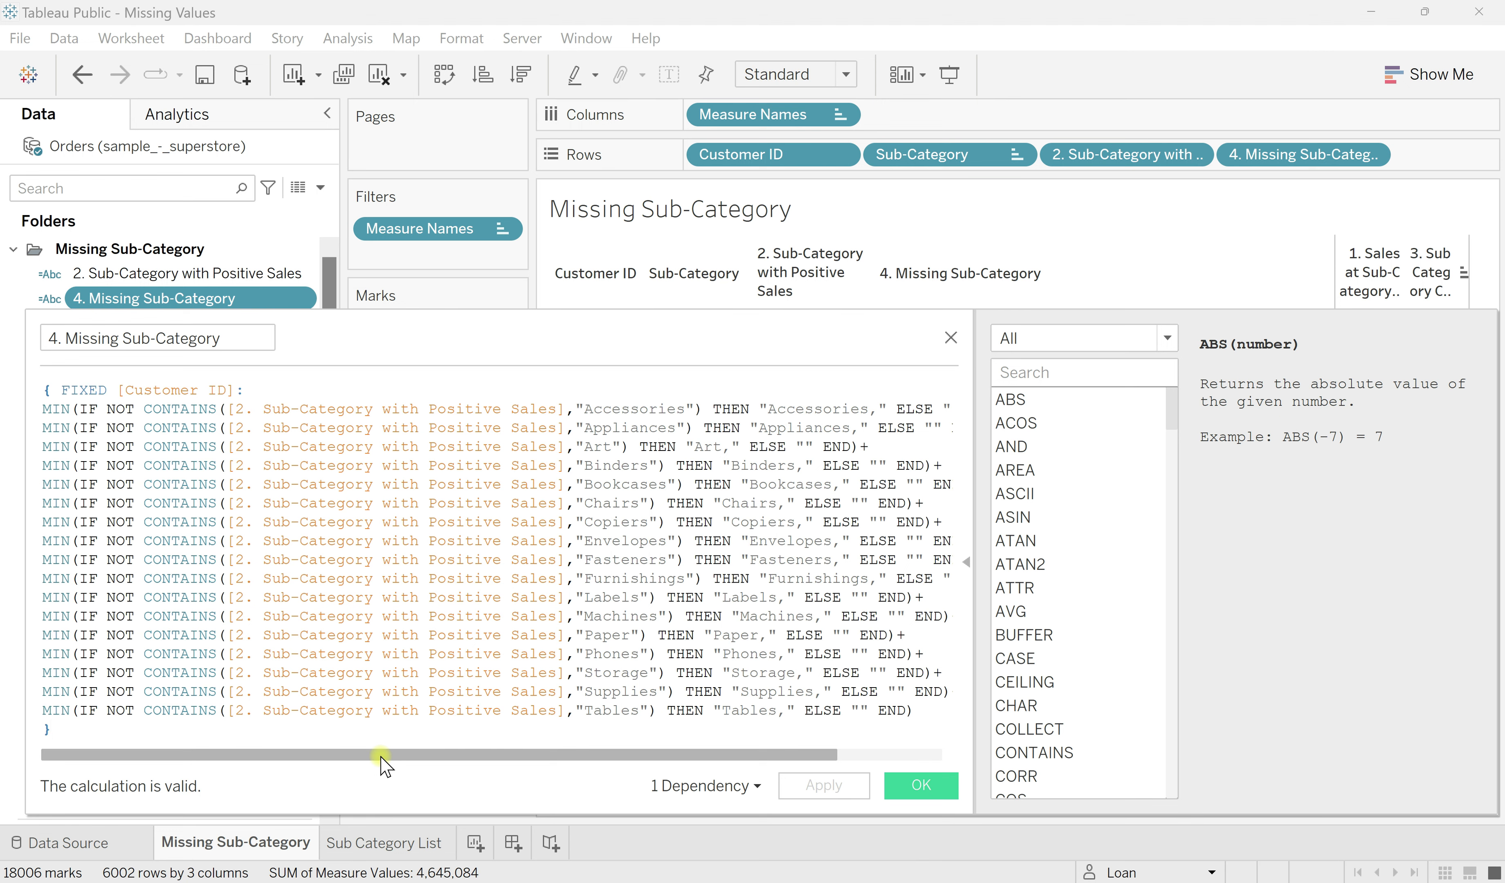
pyautogui.click(359, 842)
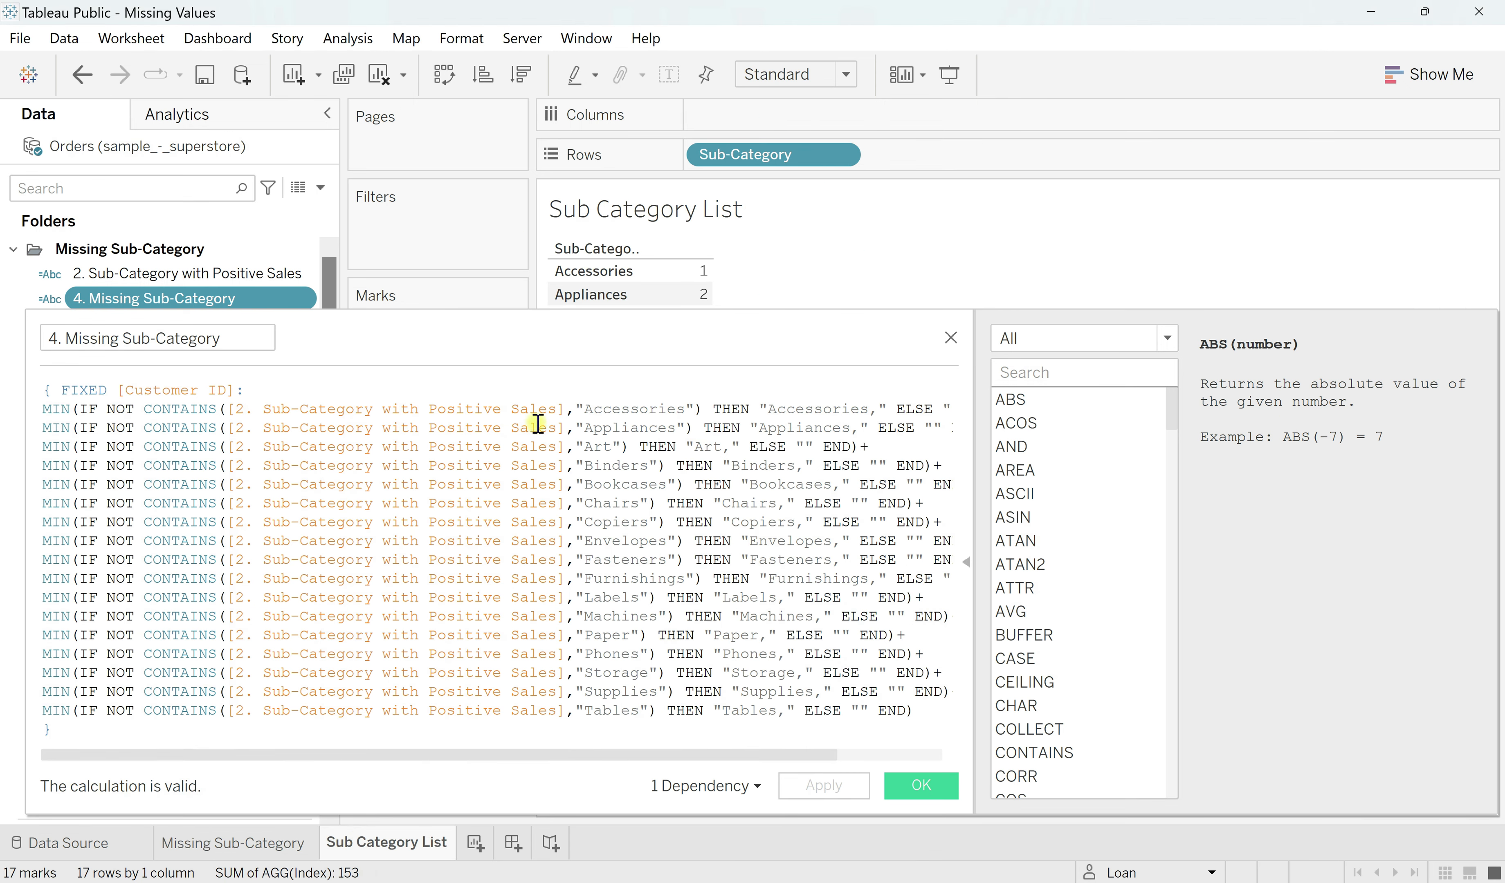
pyautogui.moveTo(544, 340); pyautogui.dragTo(780, 882)
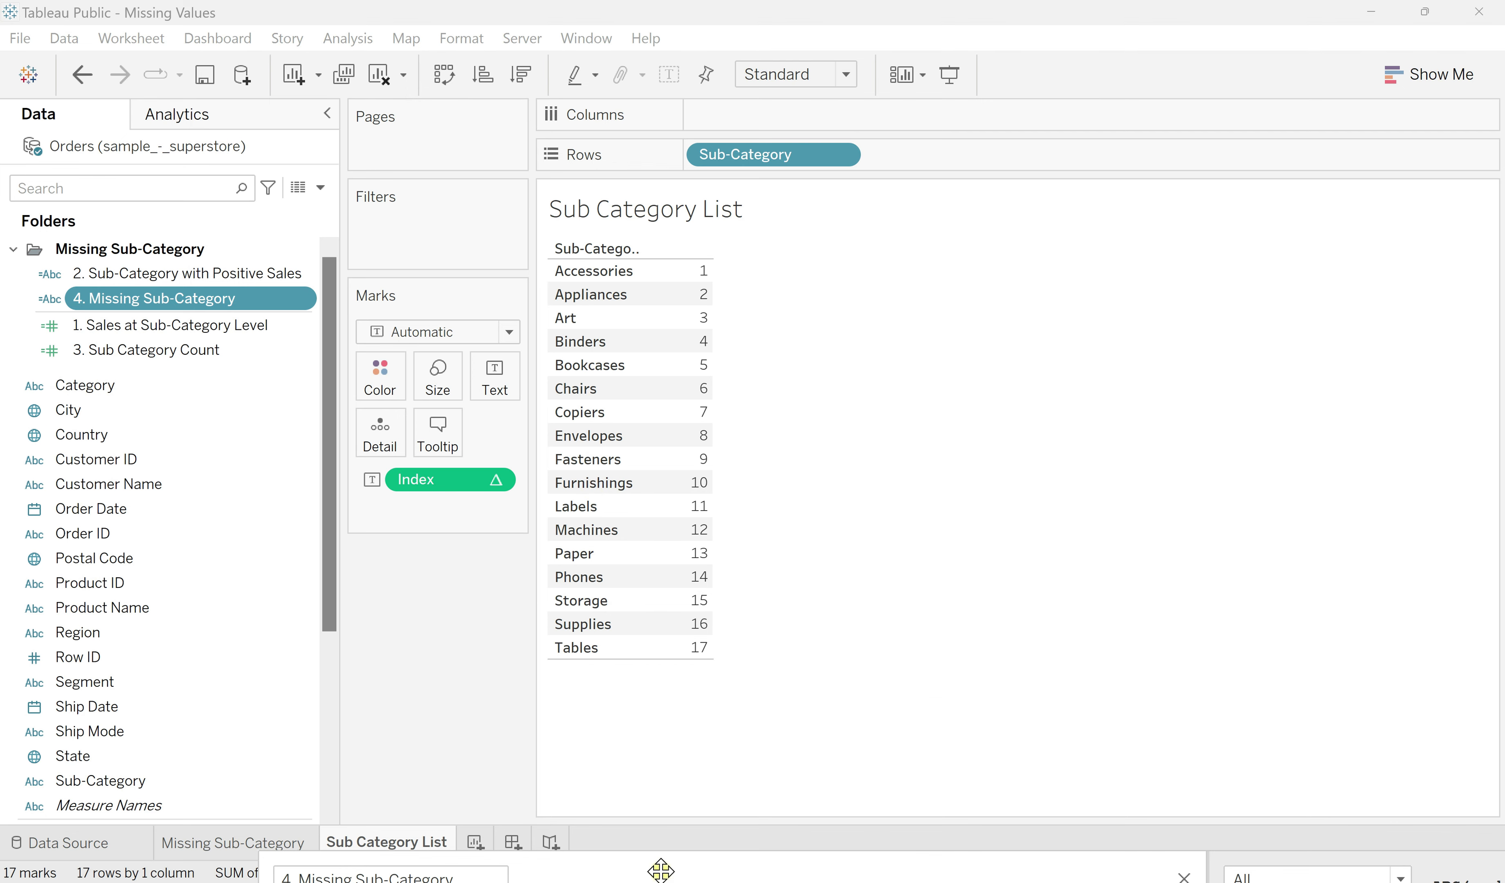
pyautogui.moveTo(660, 871); pyautogui.dragTo(512, 306)
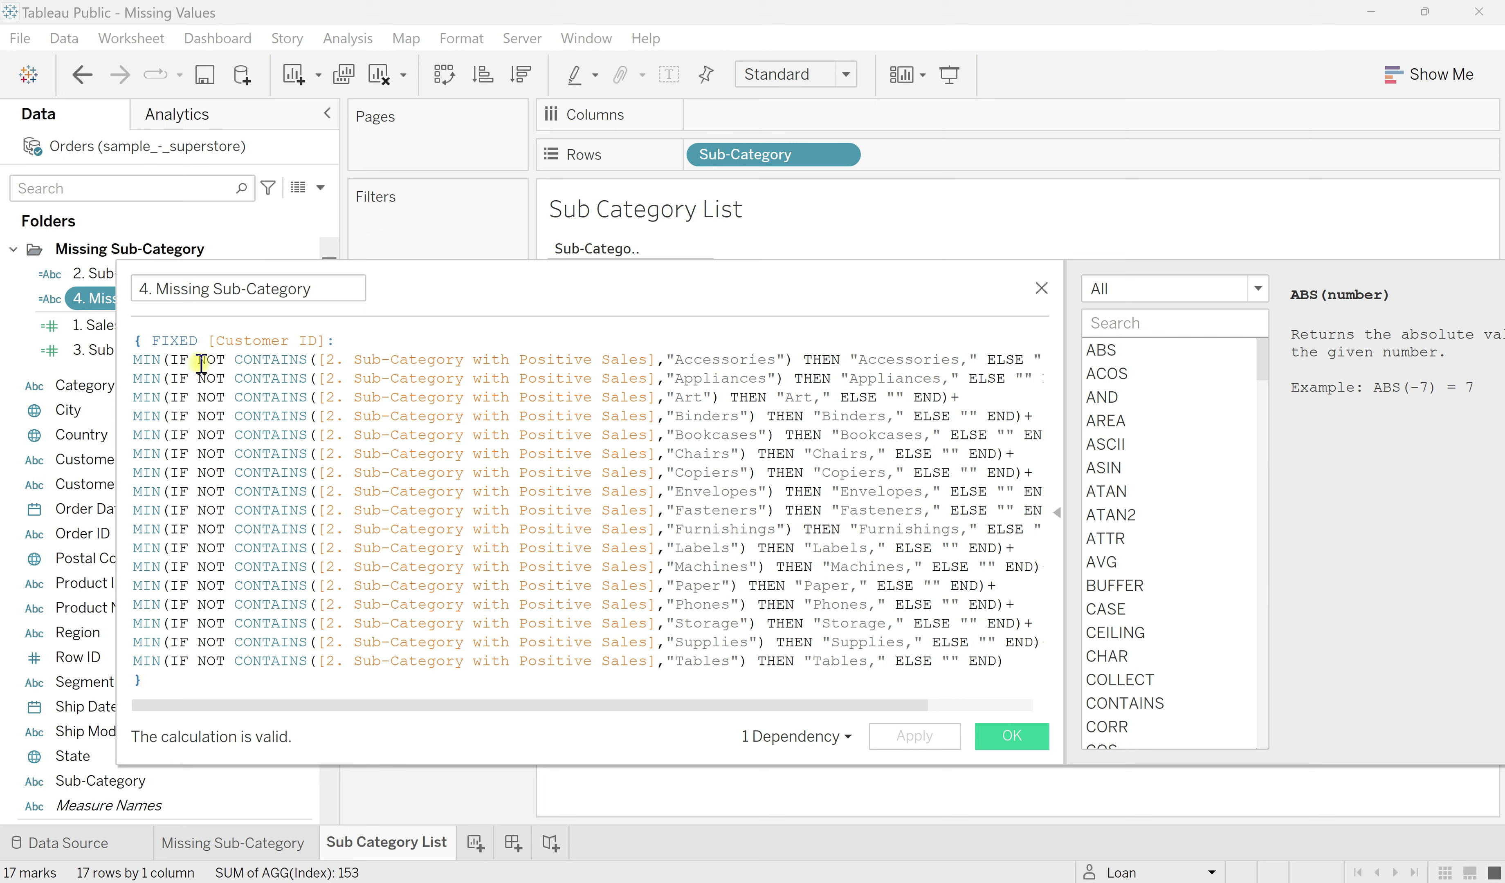
# - Examine the Accessories line of the 4. Missing Sub-Category formula, from its NOT CONTAINS condition to the joining plus sign, and close the editor
pyautogui.doubleClick(201, 364)
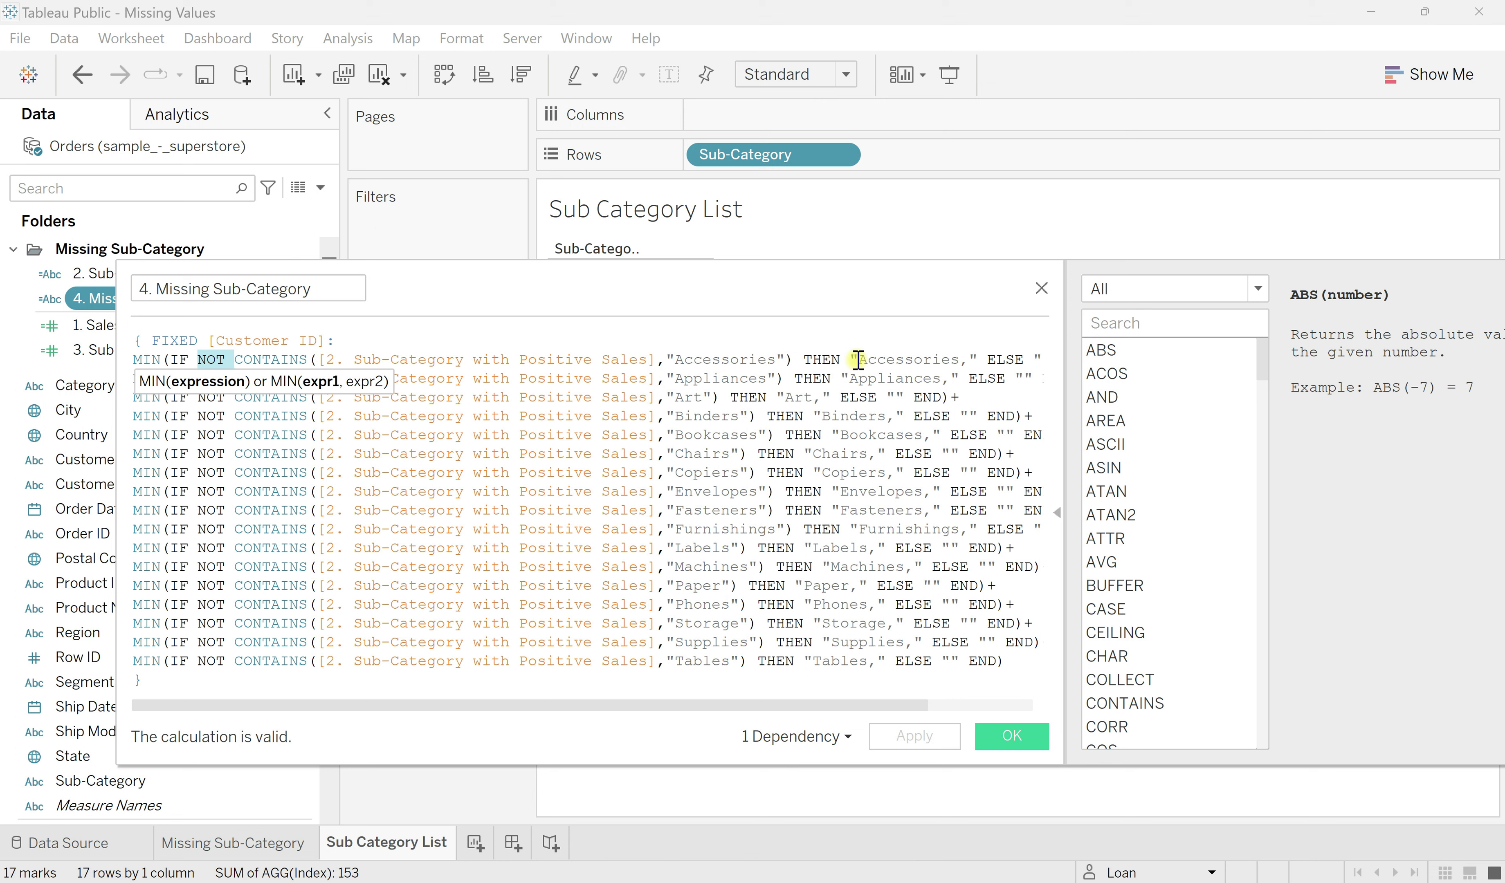
pyautogui.click(931, 362)
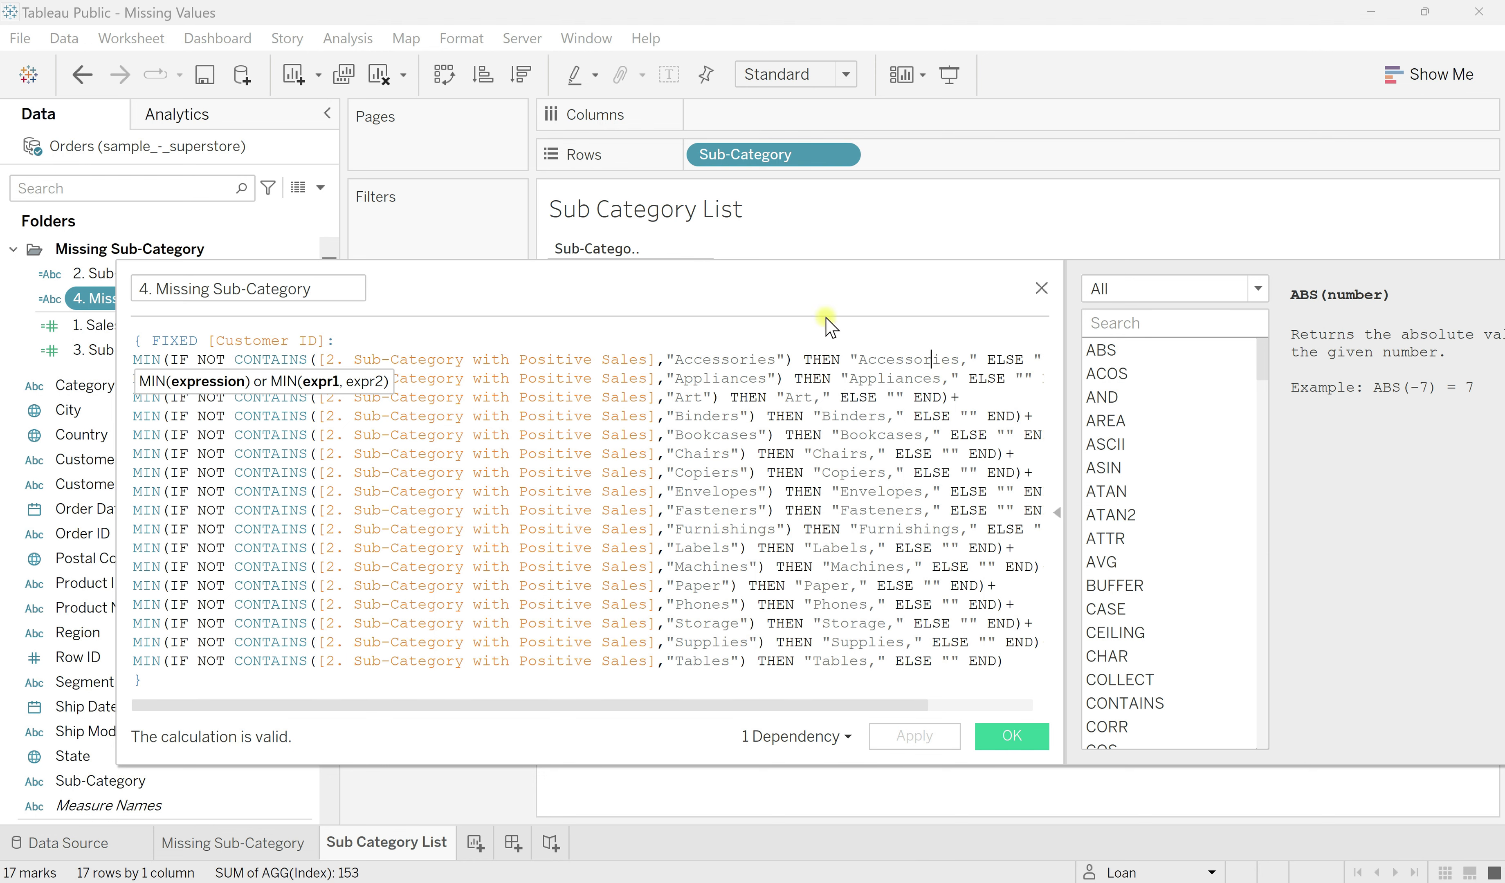
pyautogui.moveTo(715, 288); pyautogui.dragTo(705, 327)
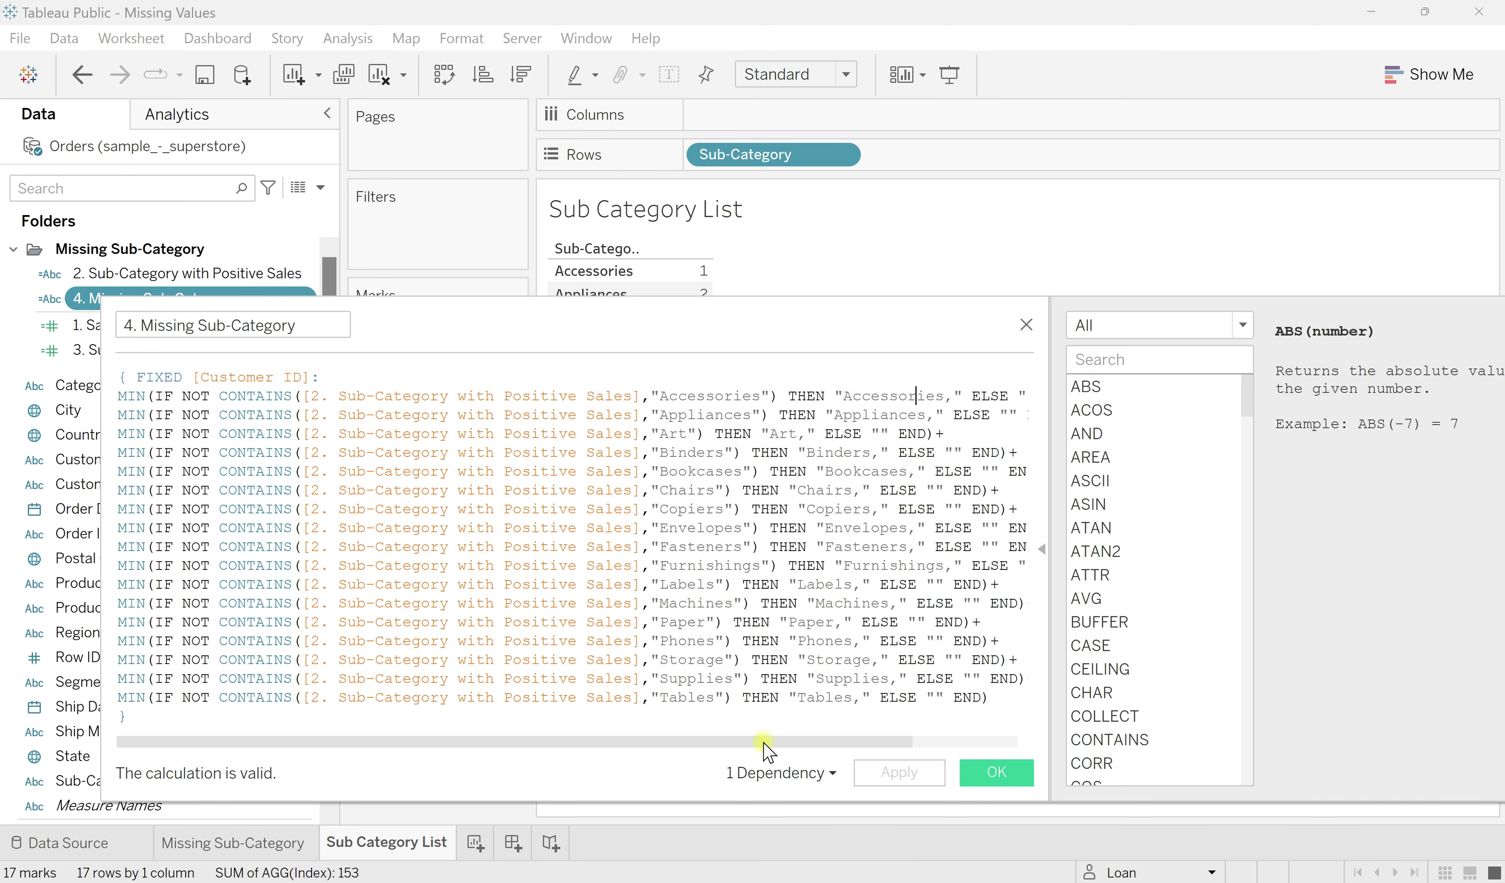
pyautogui.moveTo(764, 749); pyautogui.dragTo(868, 752)
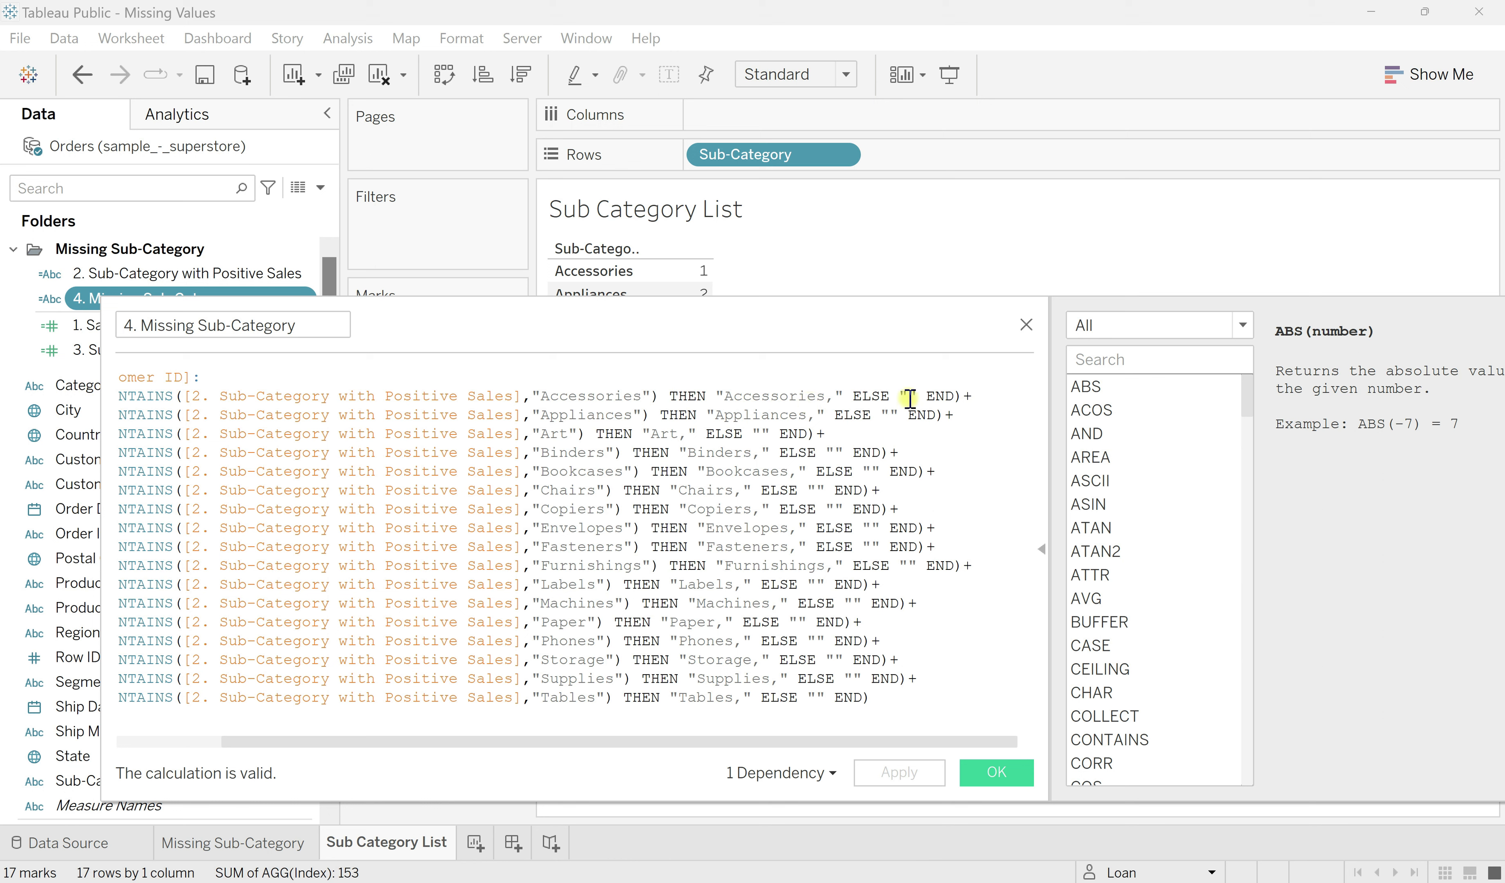
pyautogui.click(965, 399)
pyautogui.moveTo(970, 399); pyautogui.dragTo(978, 395)
pyautogui.click(997, 773)
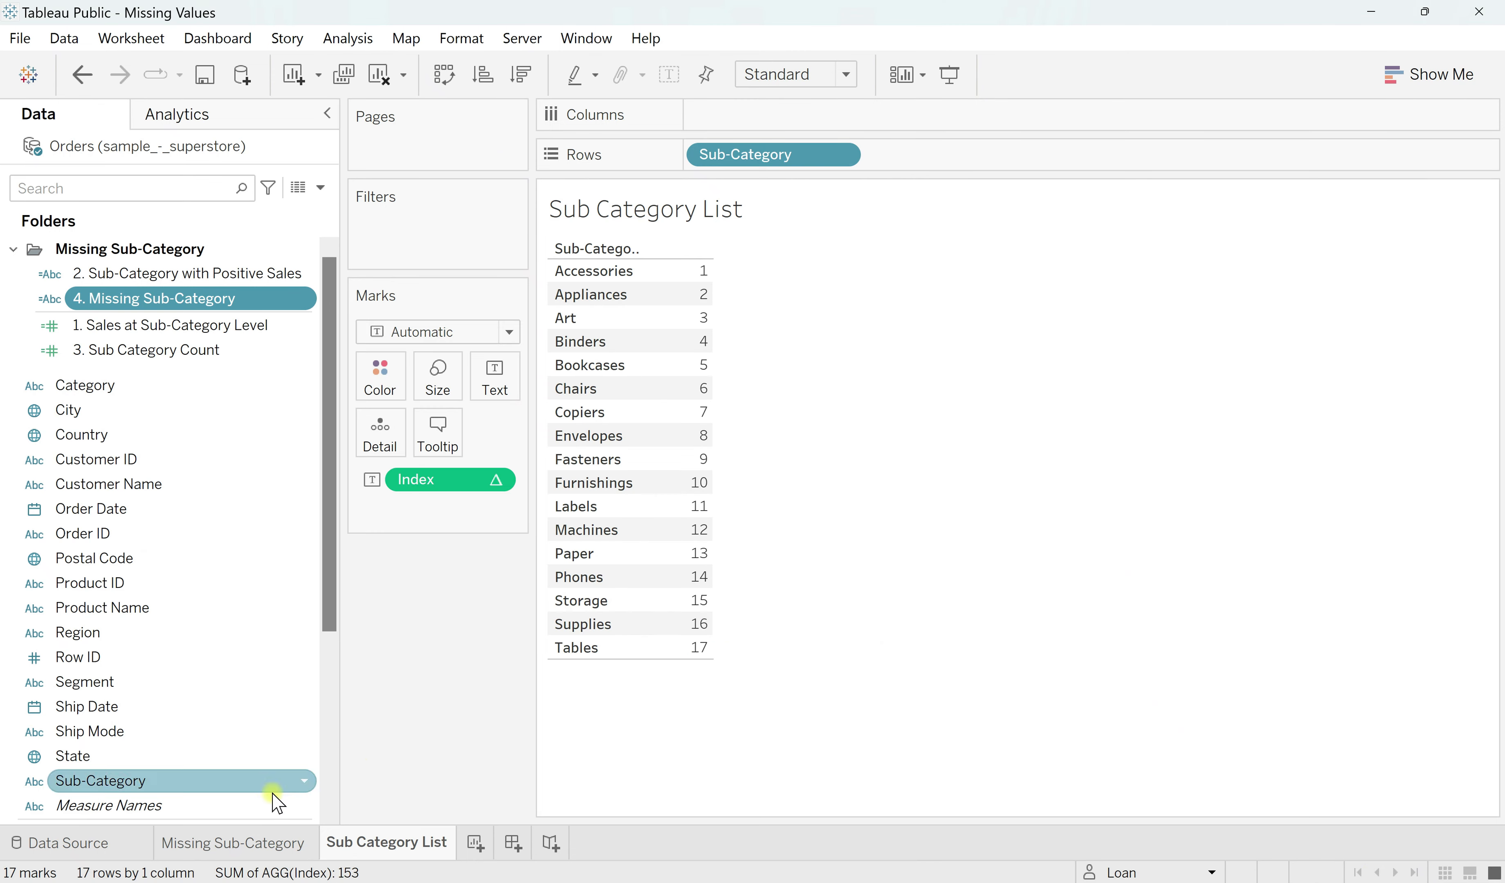
# - On the Missing Sub-Category worksheet, examine the first customer's sub-categories, missing sub-categories, count and sales columns
pyautogui.click(235, 842)
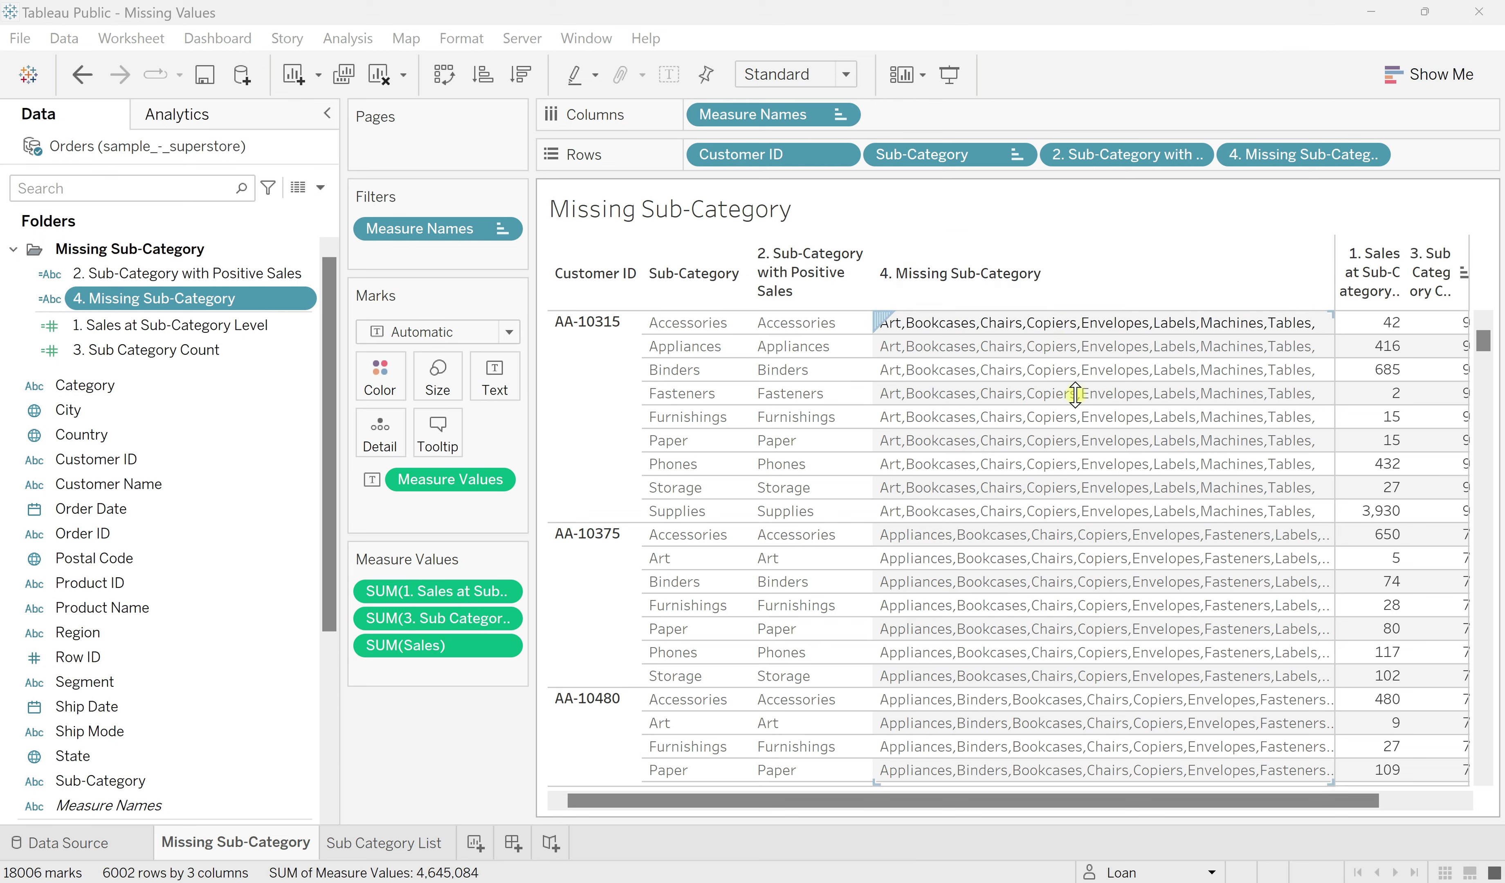
pyautogui.moveTo(1121, 801); pyautogui.dragTo(1236, 788)
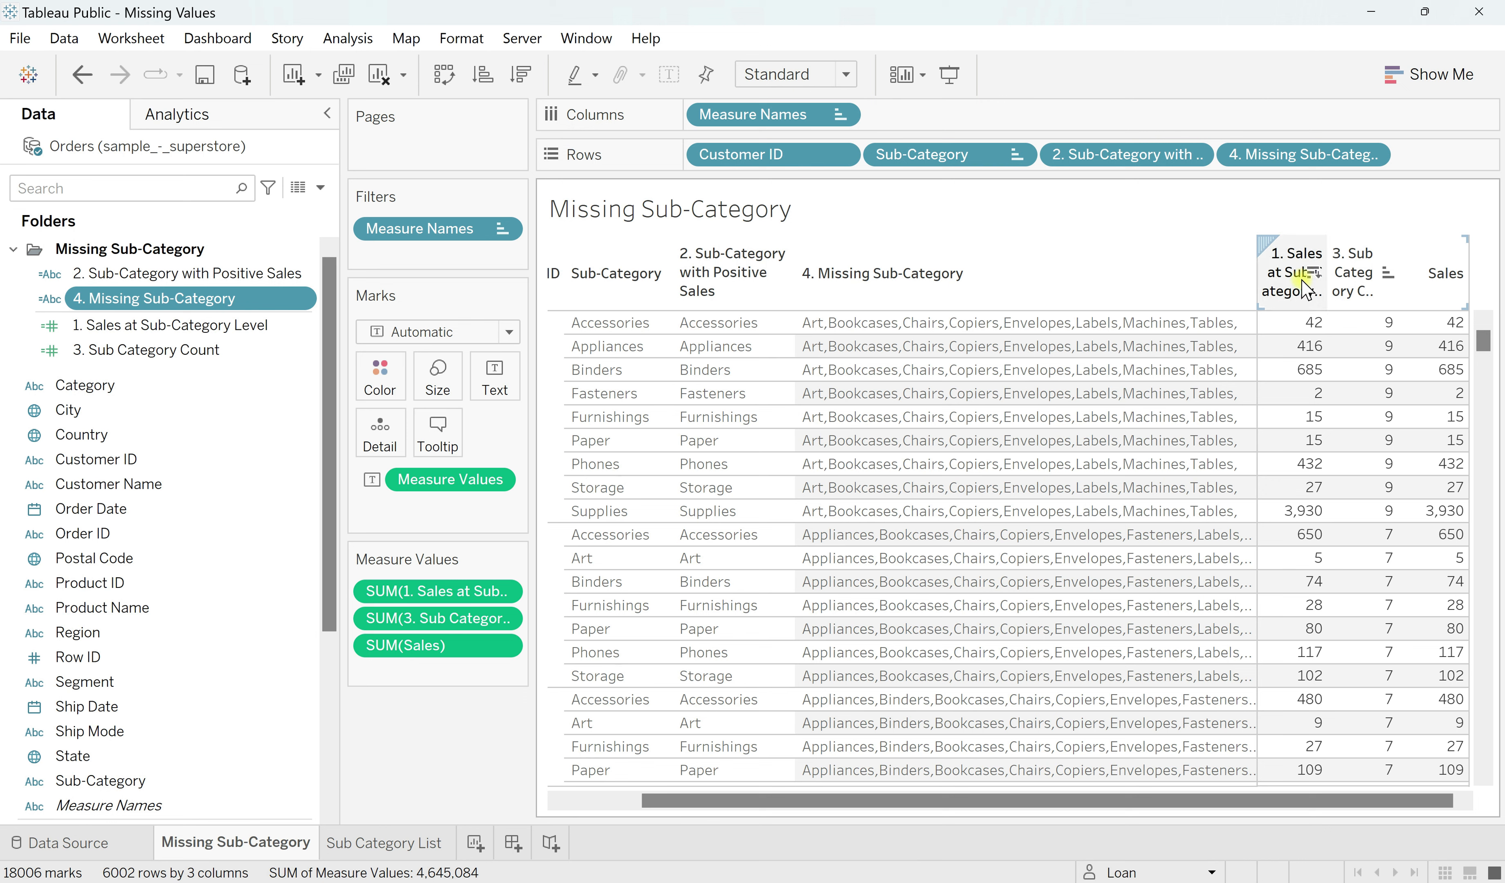
pyautogui.moveTo(1386, 326)
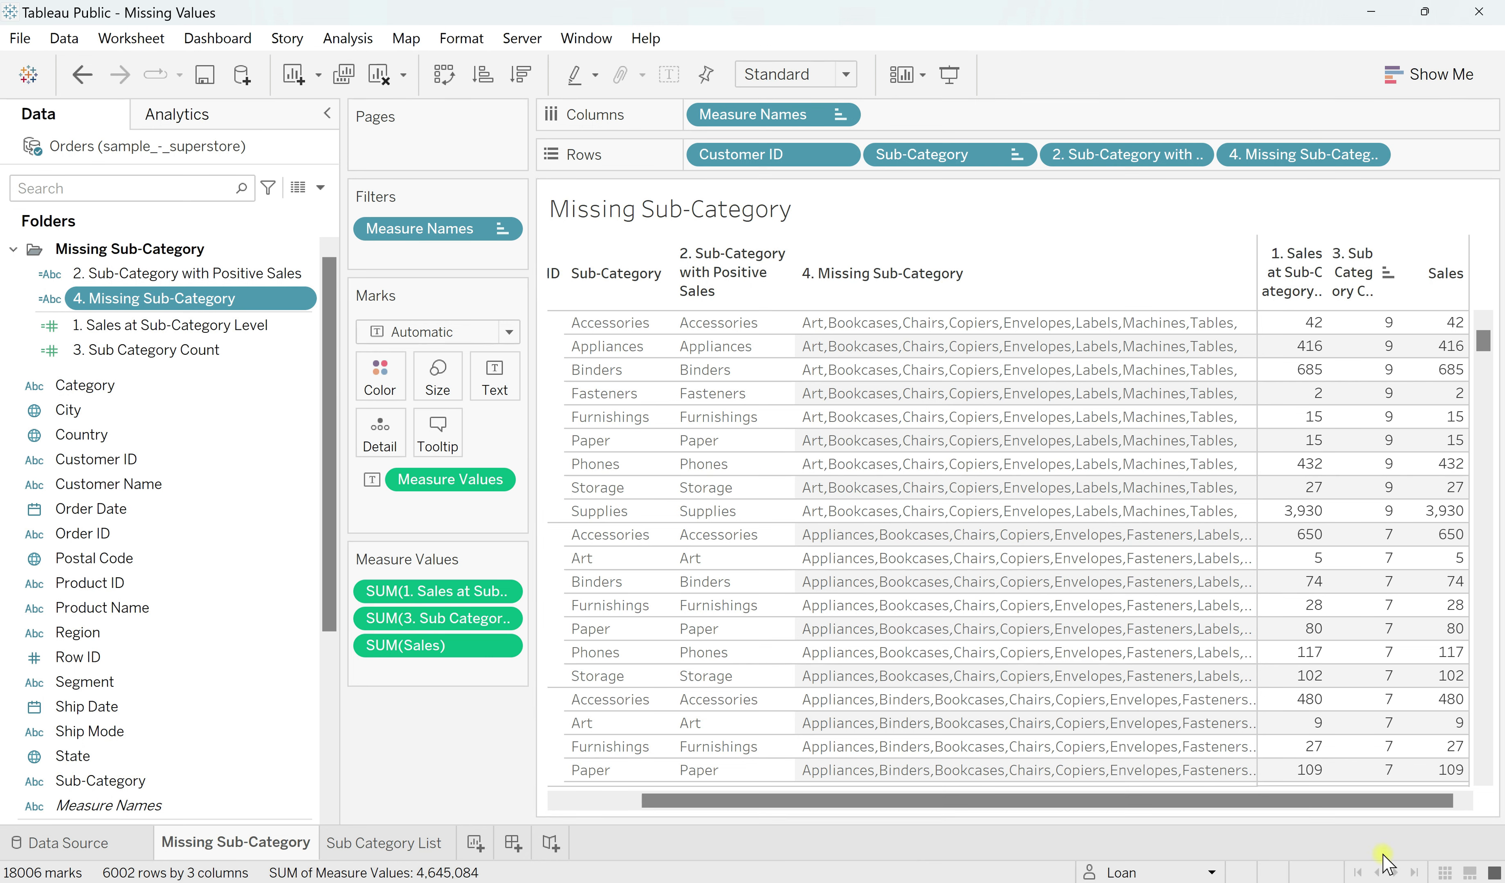
pyautogui.moveTo(1358, 800); pyautogui.dragTo(1250, 797)
pyautogui.click(610, 339)
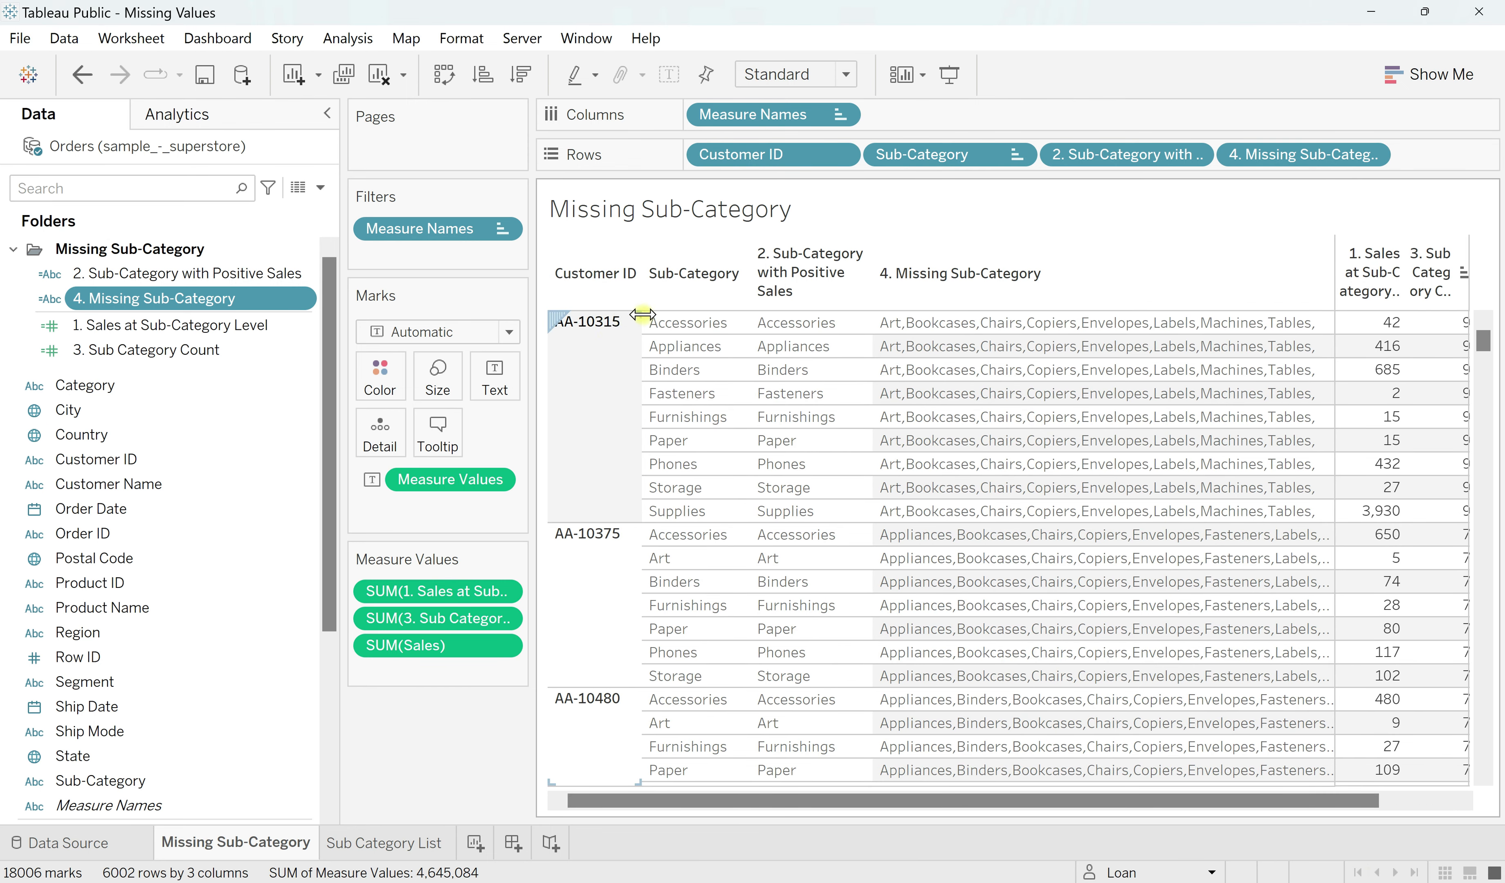
pyautogui.click(688, 323)
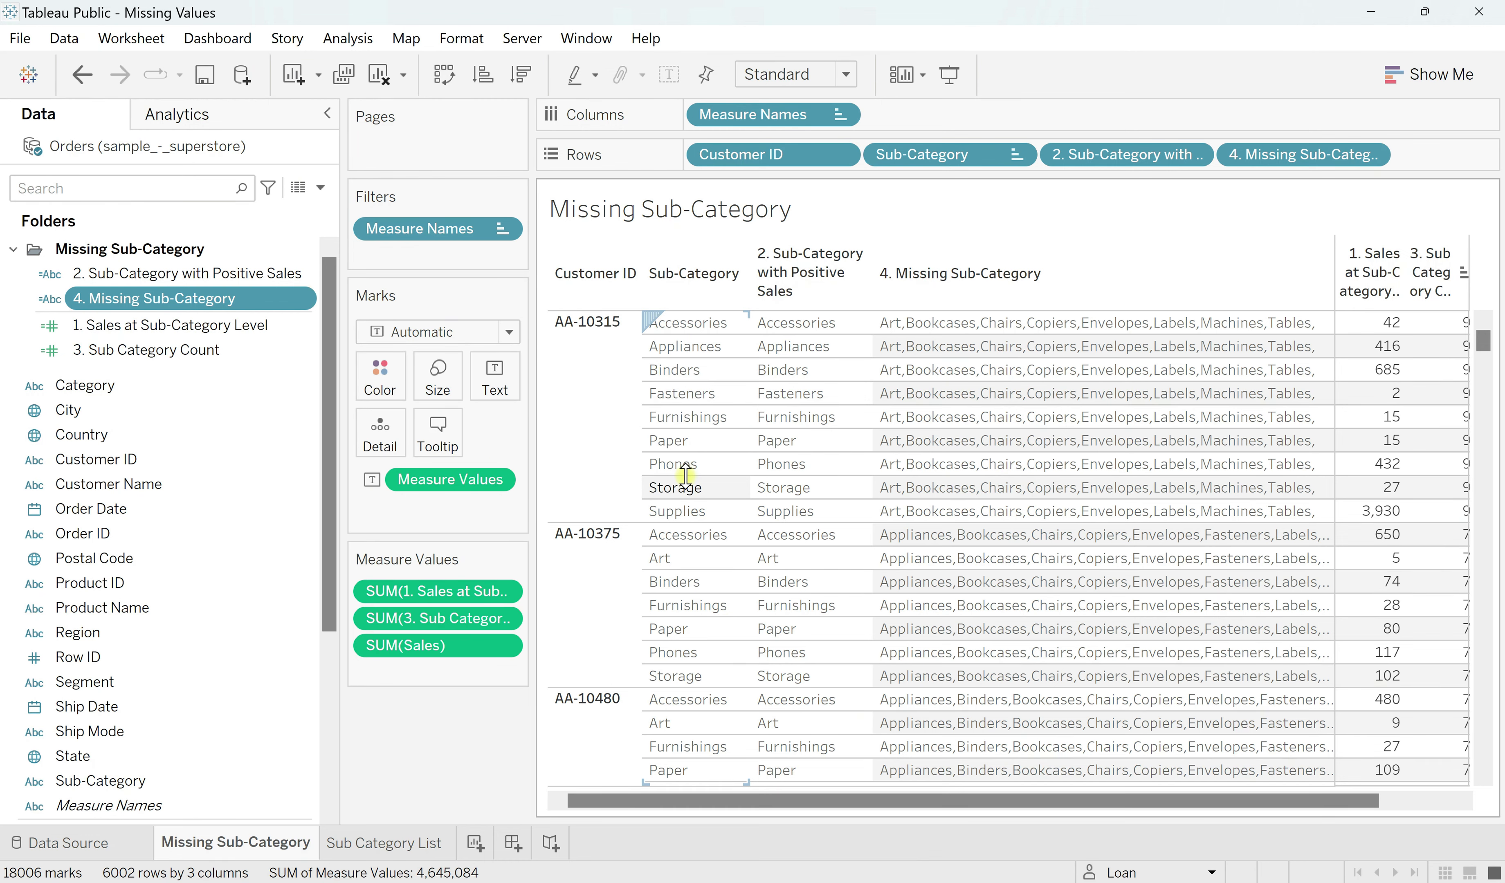
pyautogui.moveTo(1024, 802); pyautogui.dragTo(1346, 835)
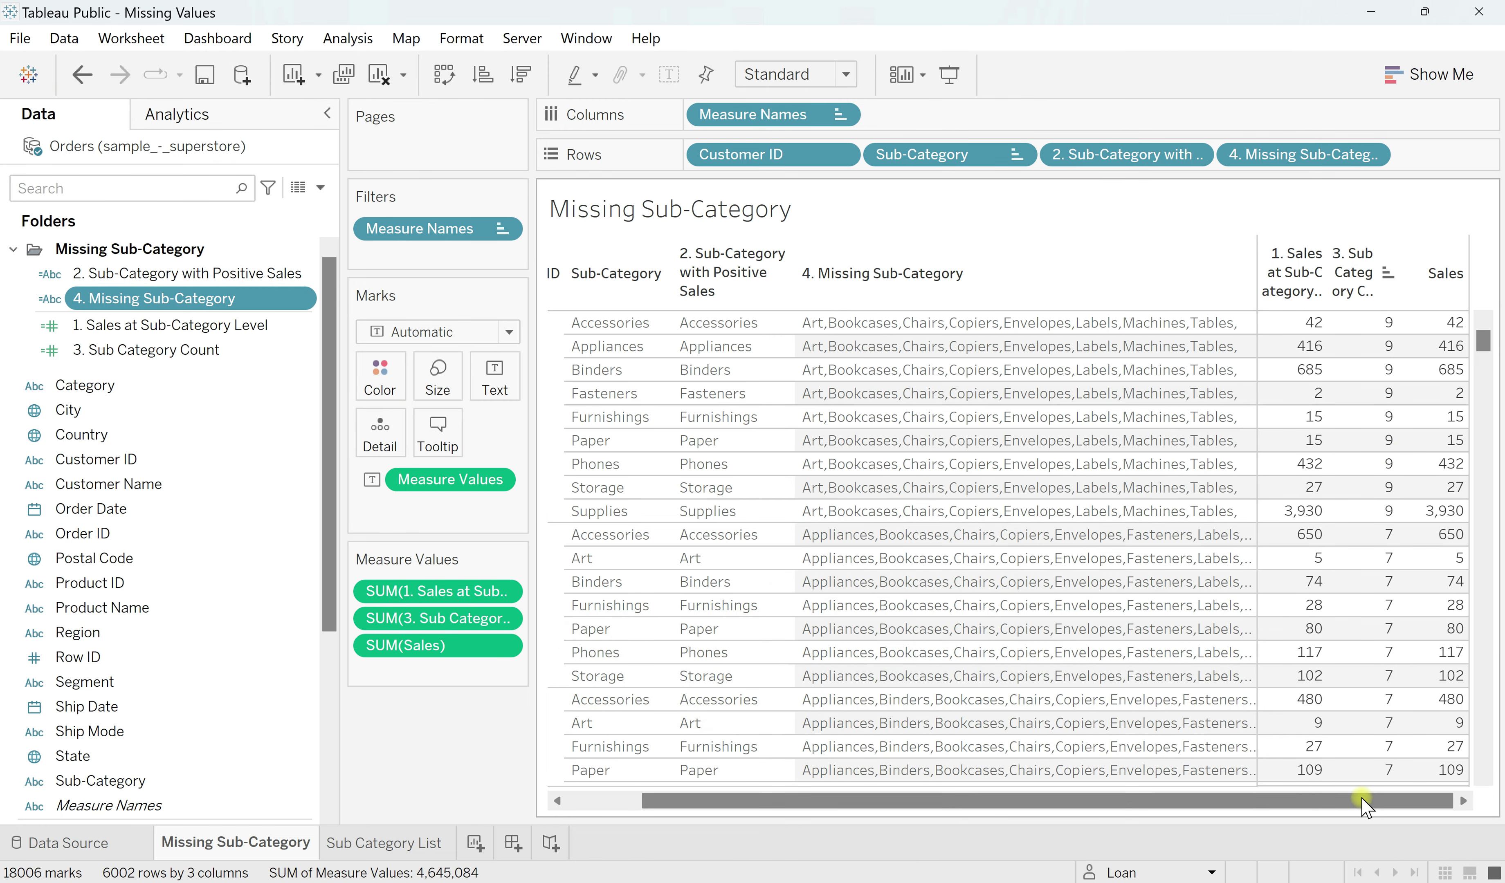
pyautogui.moveTo(1360, 800); pyautogui.dragTo(936, 803)
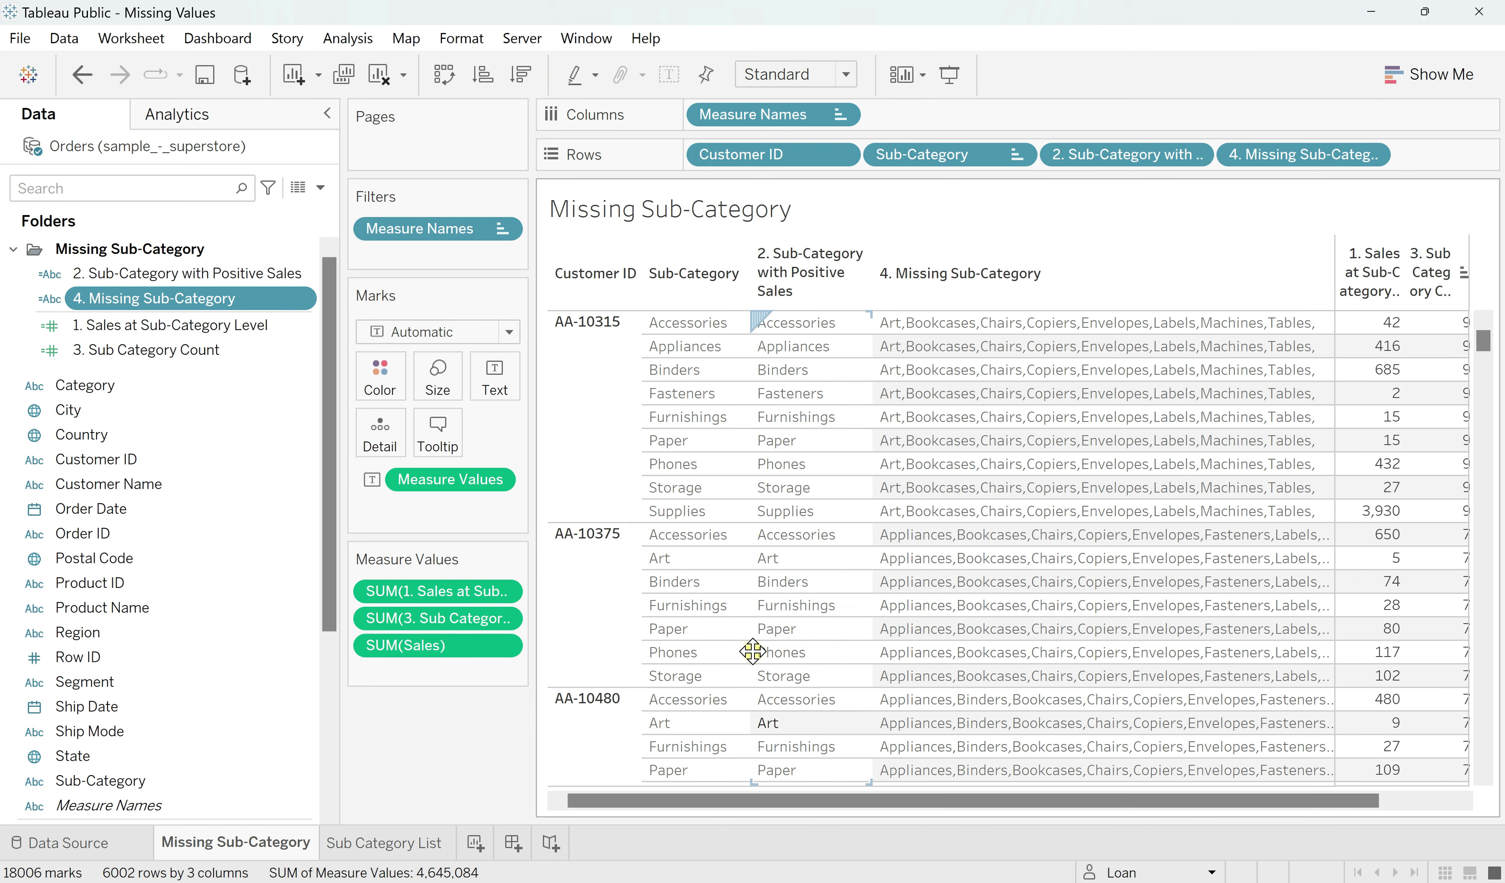
# - Remove Sub-Category and 2. Sub-Category with Positive Sales from the rows, and widen the 4. Missing Sub-Category column
pyautogui.moveTo(919, 154); pyautogui.dragTo(903, 206)
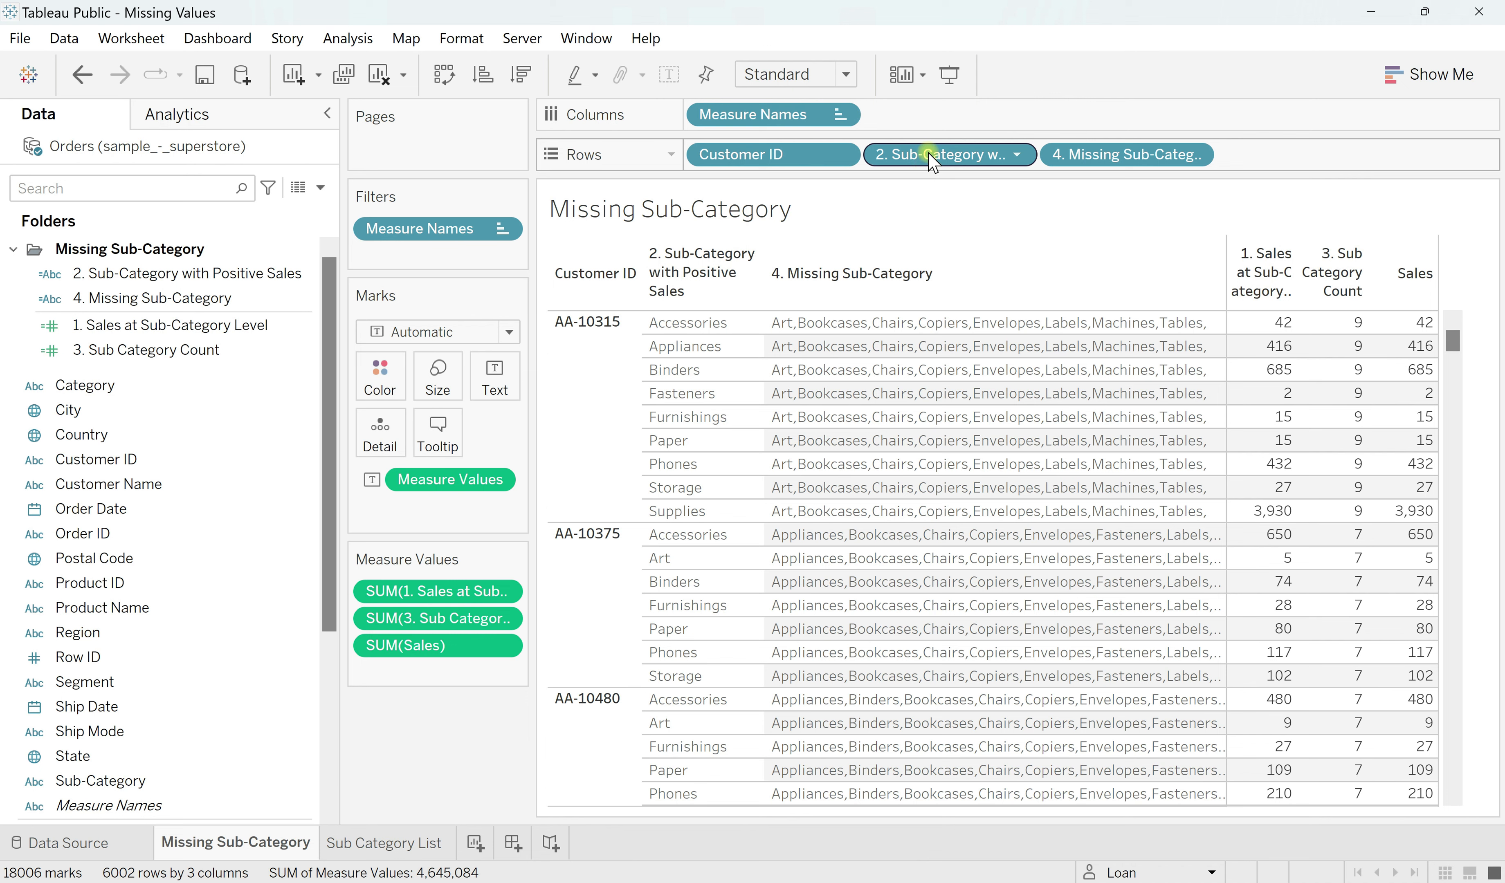
pyautogui.moveTo(929, 154); pyautogui.dragTo(920, 188)
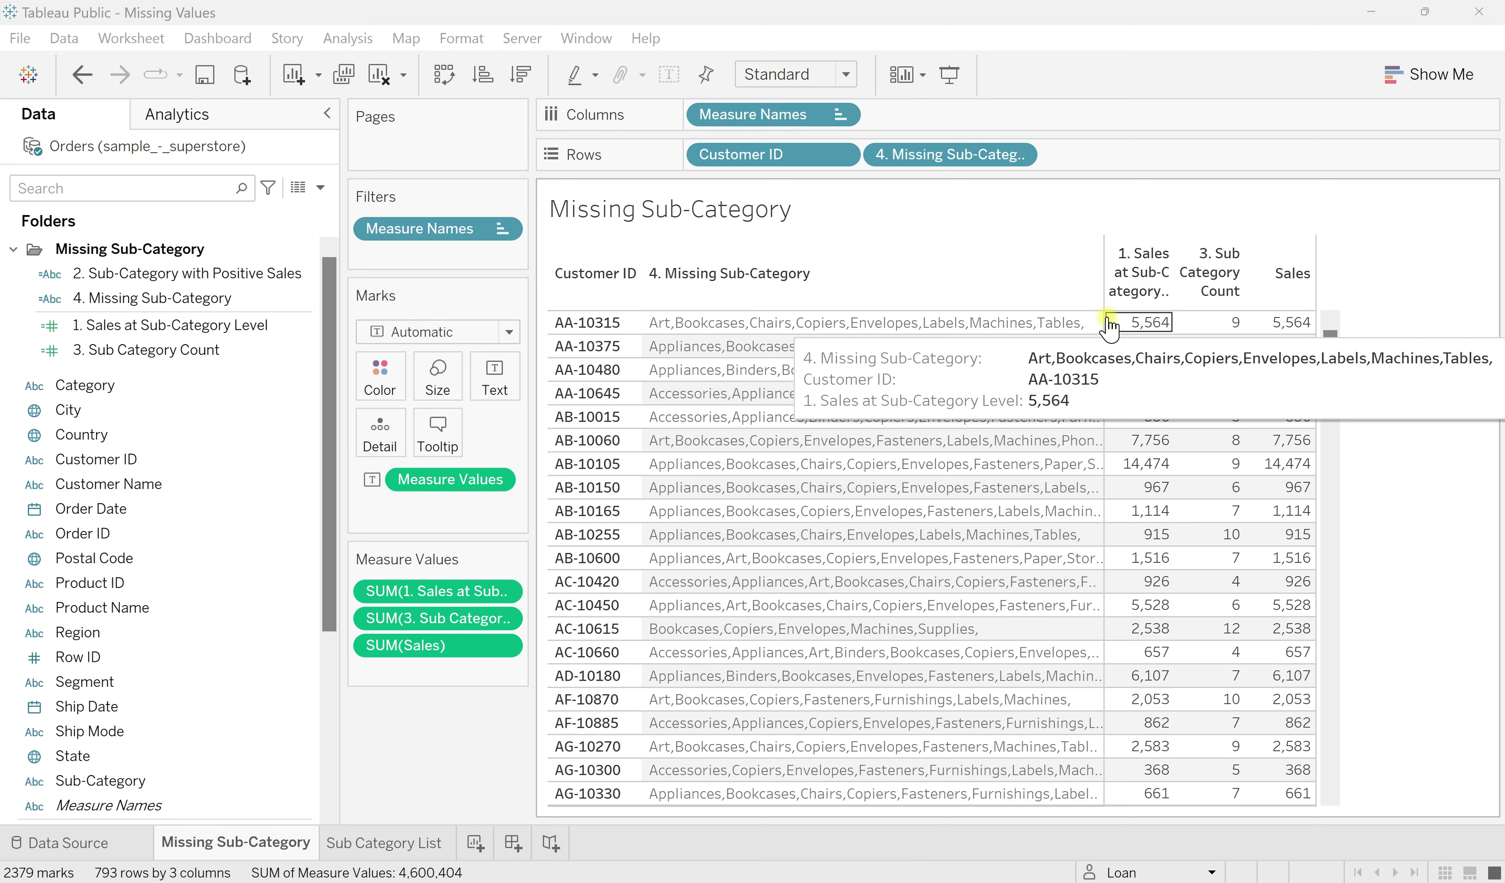
pyautogui.moveTo(1104, 323); pyautogui.dragTo(1159, 324)
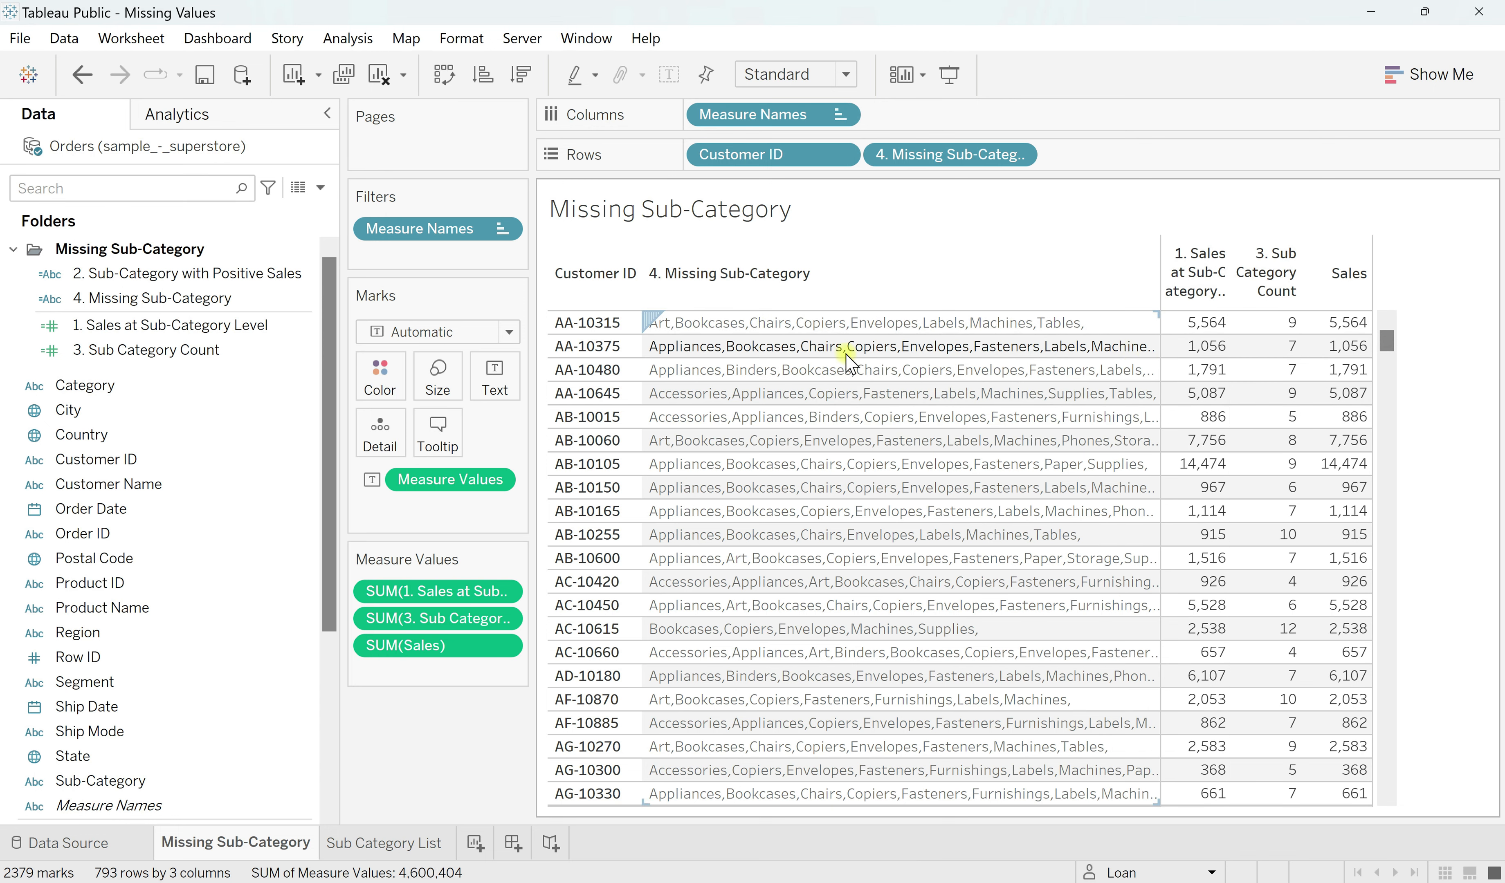